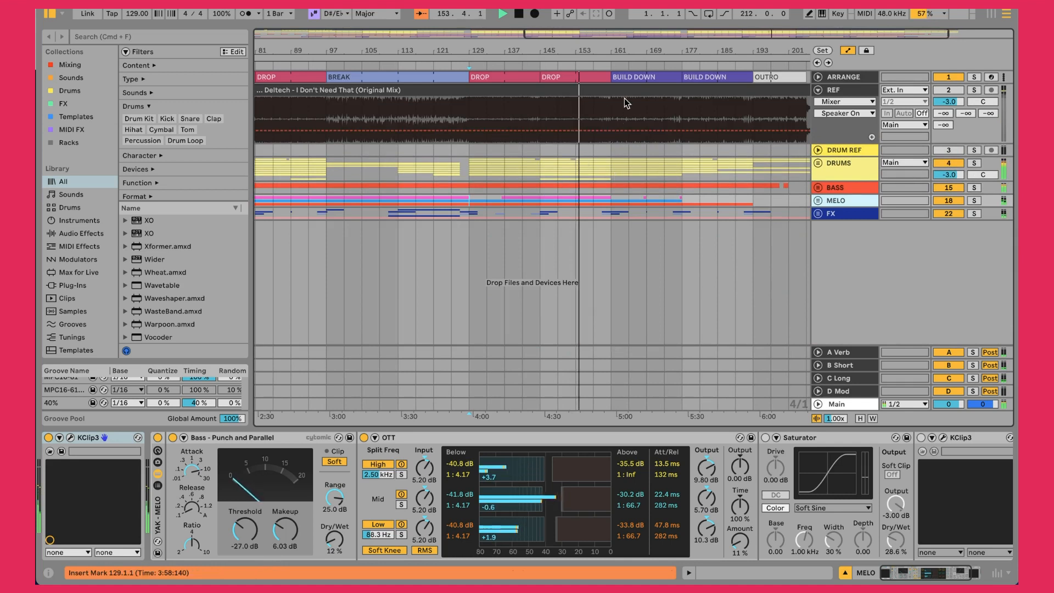
Look over the arrangement's sections and track groups, ending on the second drop around bars 145 to 161
{"action": "left_click_drag", "start_coordinate": [576, 51], "coordinate": [577, 45]}
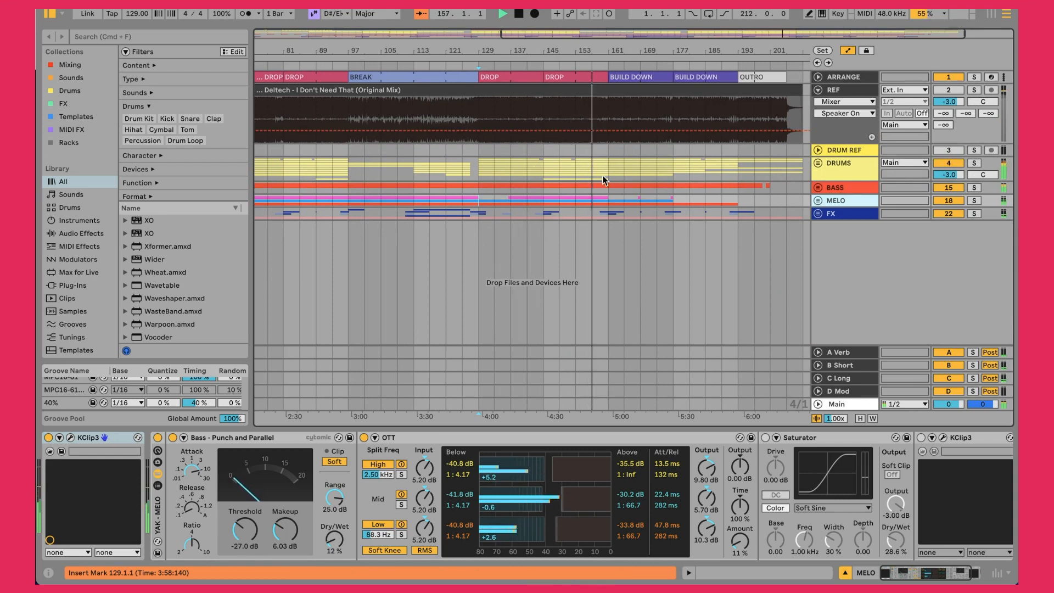
{"action": "left_click_drag", "start_coordinate": [550, 54], "coordinate": [614, 32]}
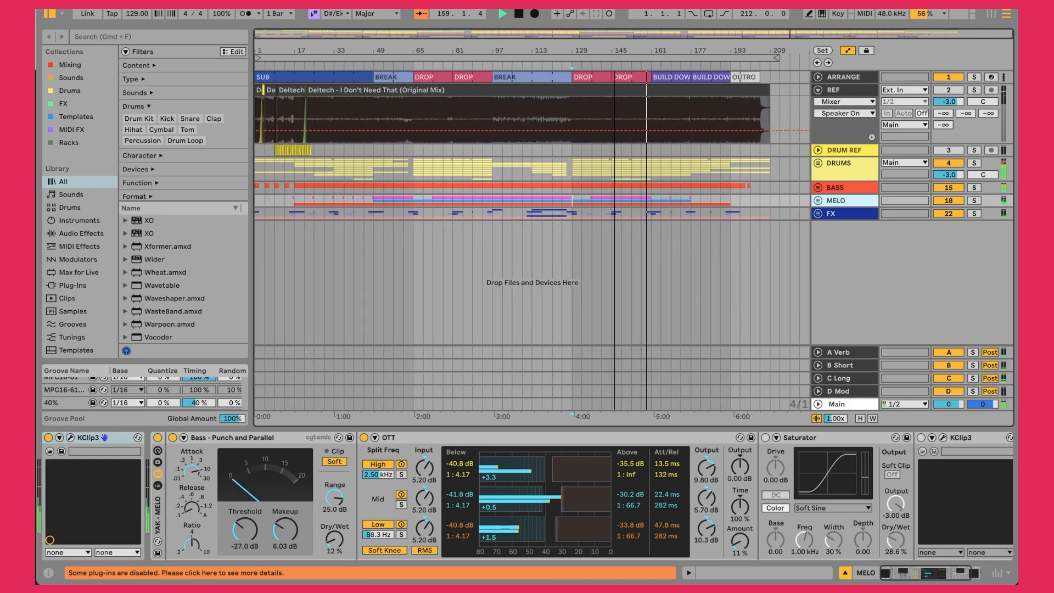
{"action": "left_click_drag", "start_coordinate": [614, 32], "coordinate": [615, 34]}
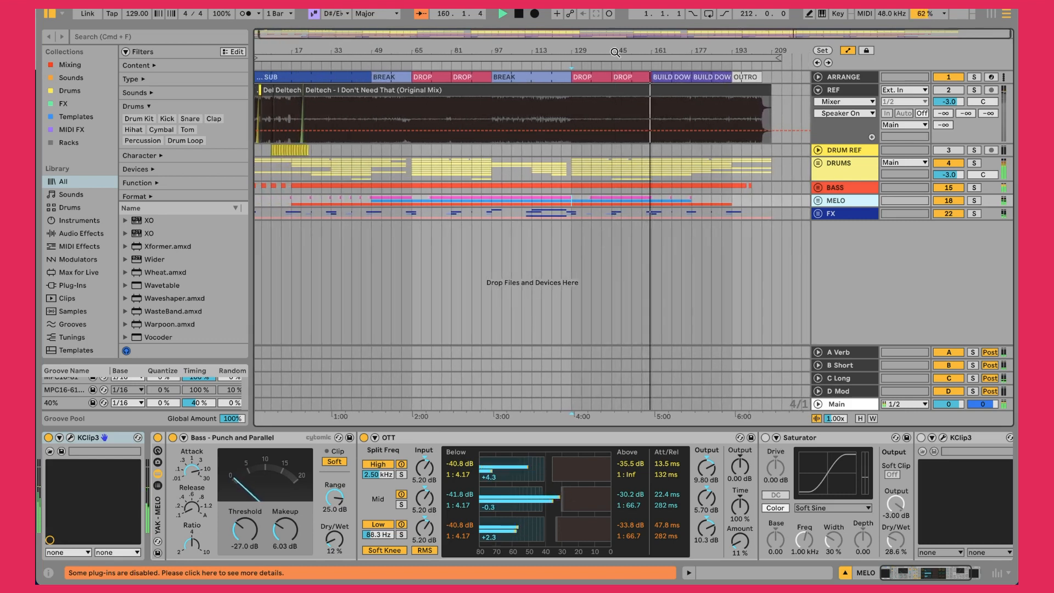
{"action": "left_click_drag", "start_coordinate": [540, 48], "coordinate": [554, 48]}
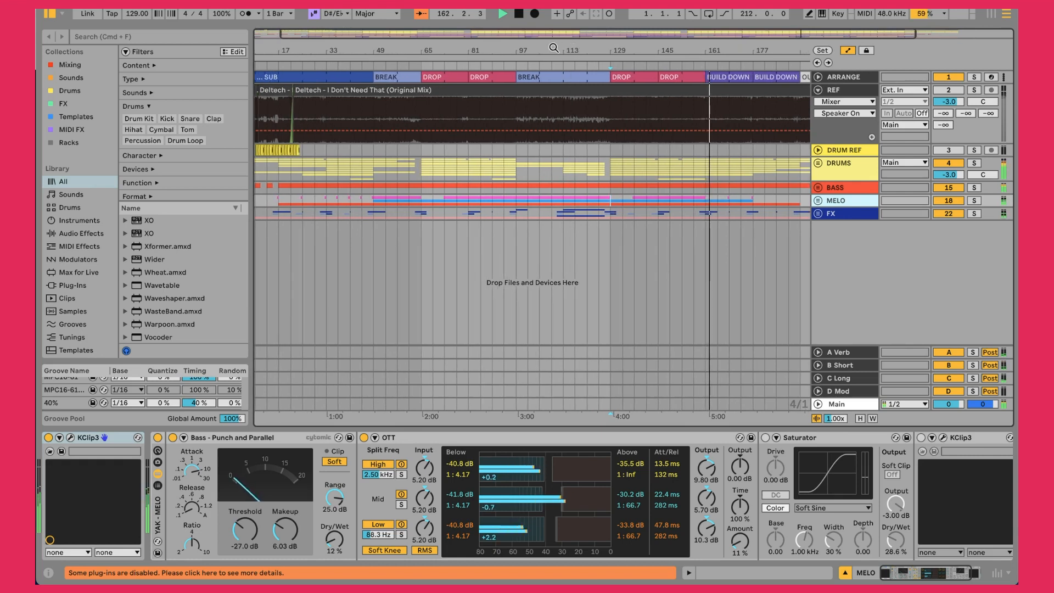
{"action": "mouse_move", "coordinate": [541, 48]}
{"action": "left_mouse_down"}
{"action": "mouse_move", "coordinate": [440, 57]}
{"action": "mouse_move", "coordinate": [538, 61]}
{"action": "left_mouse_up"}
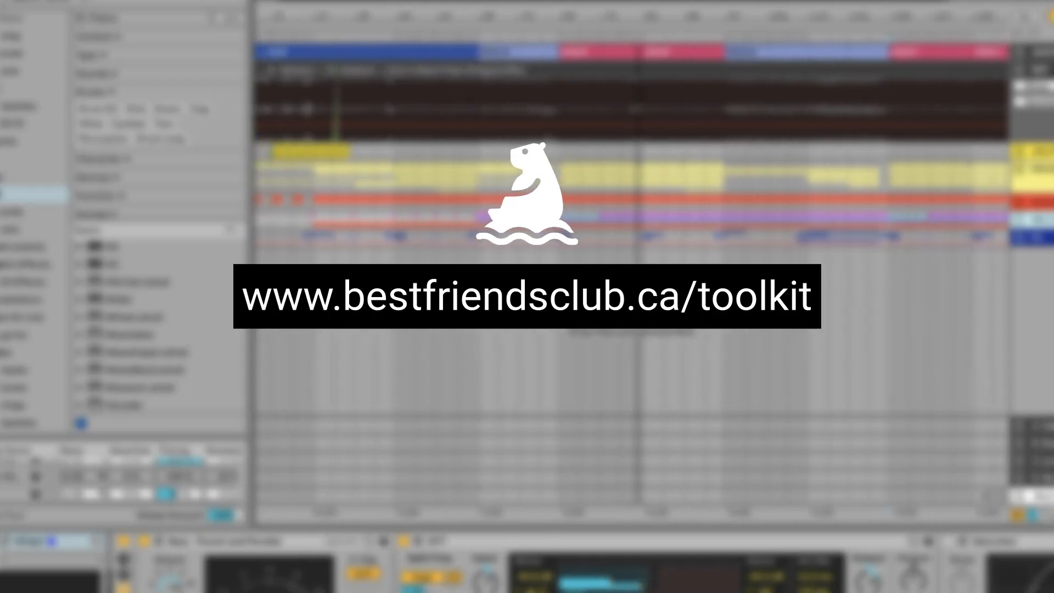
{"action": "left_click_drag", "start_coordinate": [640, 16], "coordinate": [639, 63]}
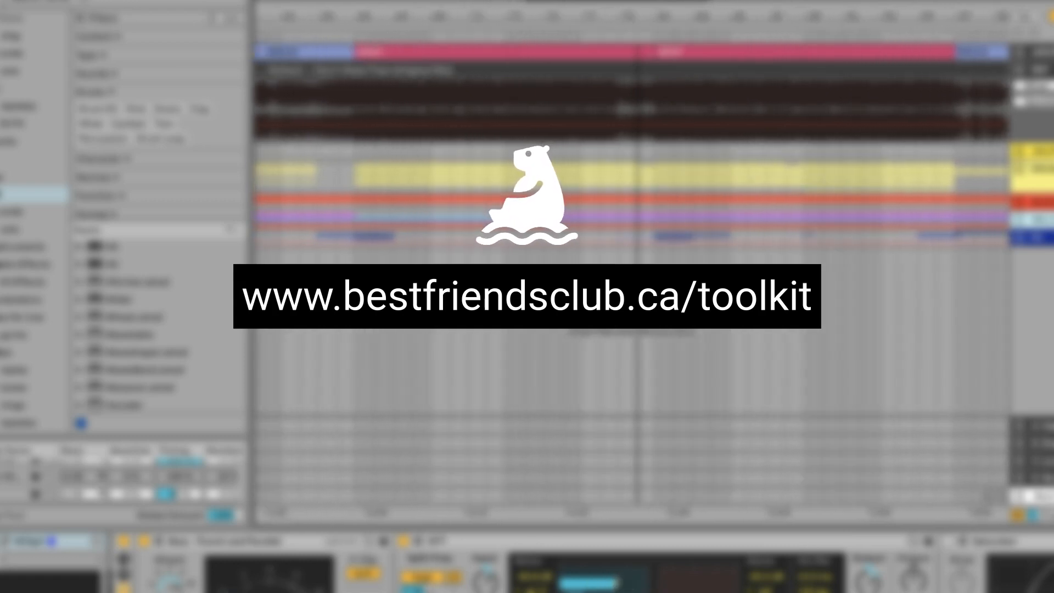
{"action": "mouse_move", "coordinate": [639, 13]}
{"action": "left_mouse_down"}
{"action": "mouse_move", "coordinate": [638, 39]}
{"action": "mouse_move", "coordinate": [639, 17]}
{"action": "left_mouse_up"}
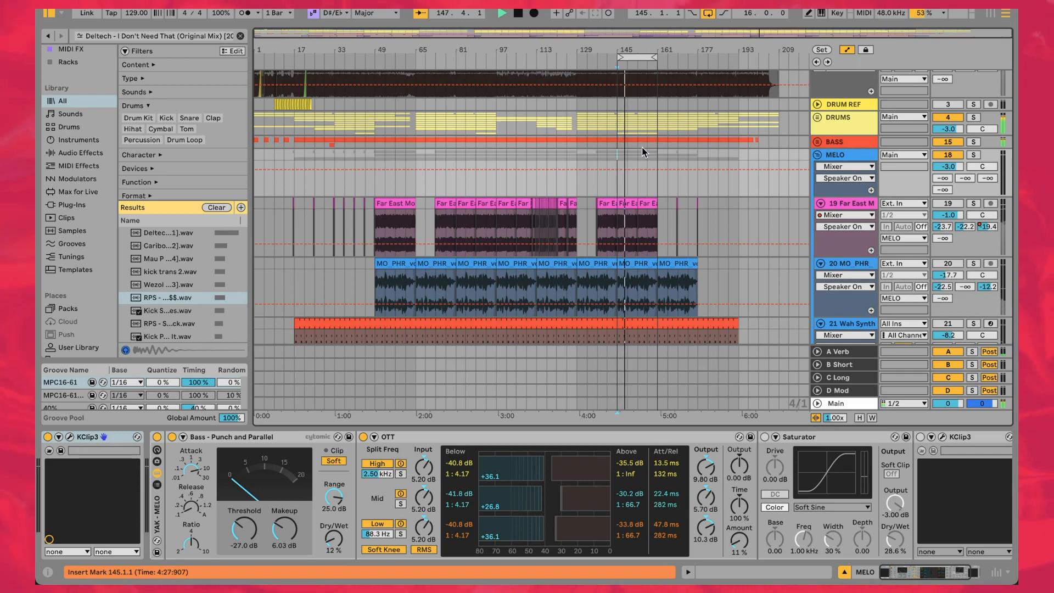
{"action": "scroll", "coordinate": [643, 147], "scroll_direction": "up", "scroll_amount": 3}
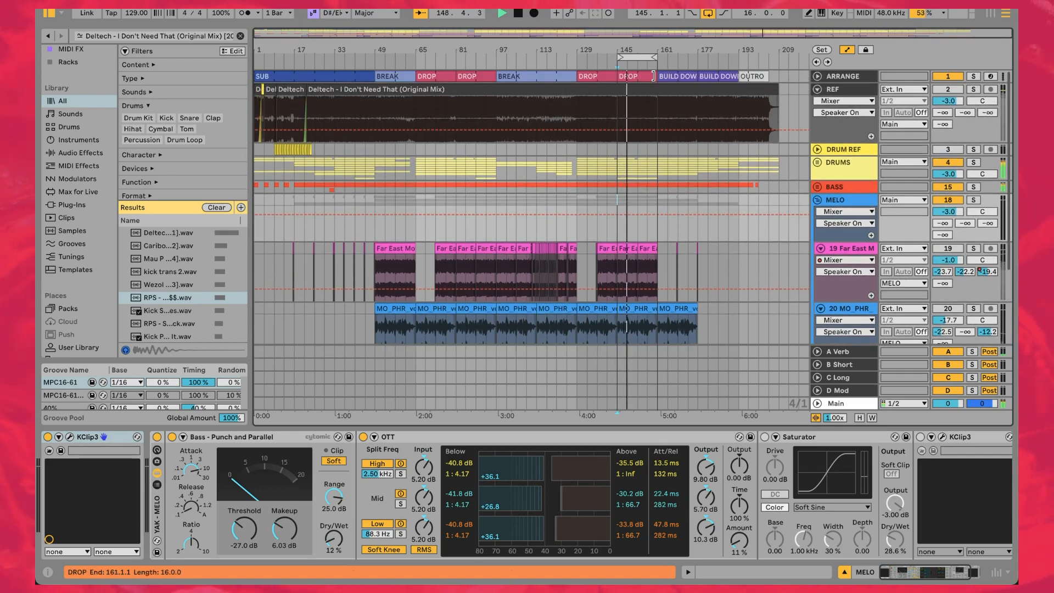
{"action": "left_click_drag", "start_coordinate": [643, 54], "coordinate": [487, 50]}
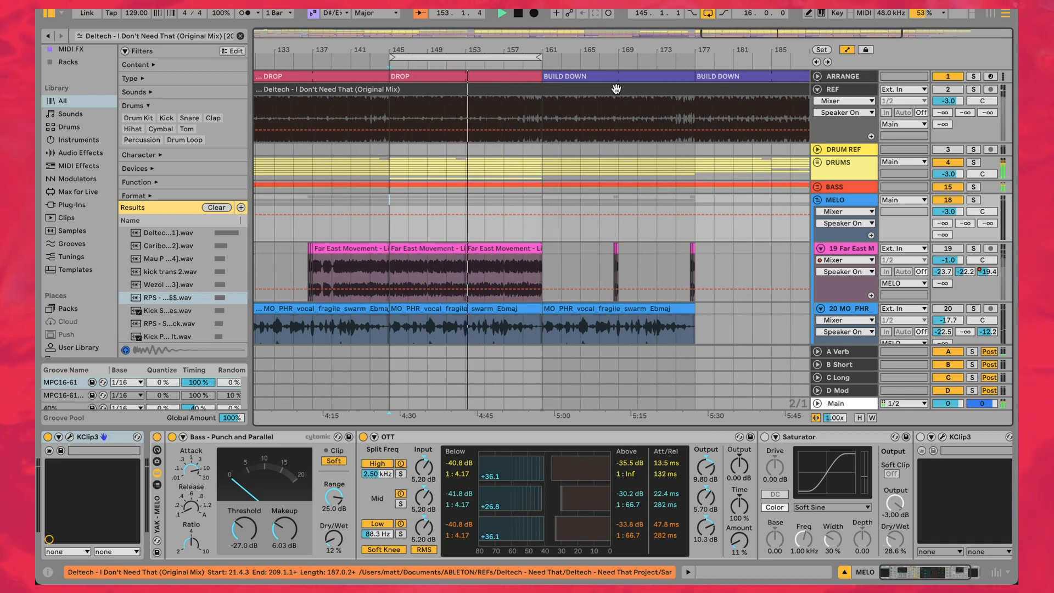
Compare the mix with the reference in the second drop by soloing the REF track and turning its solo off again
{"action": "left_click", "coordinate": [975, 91]}
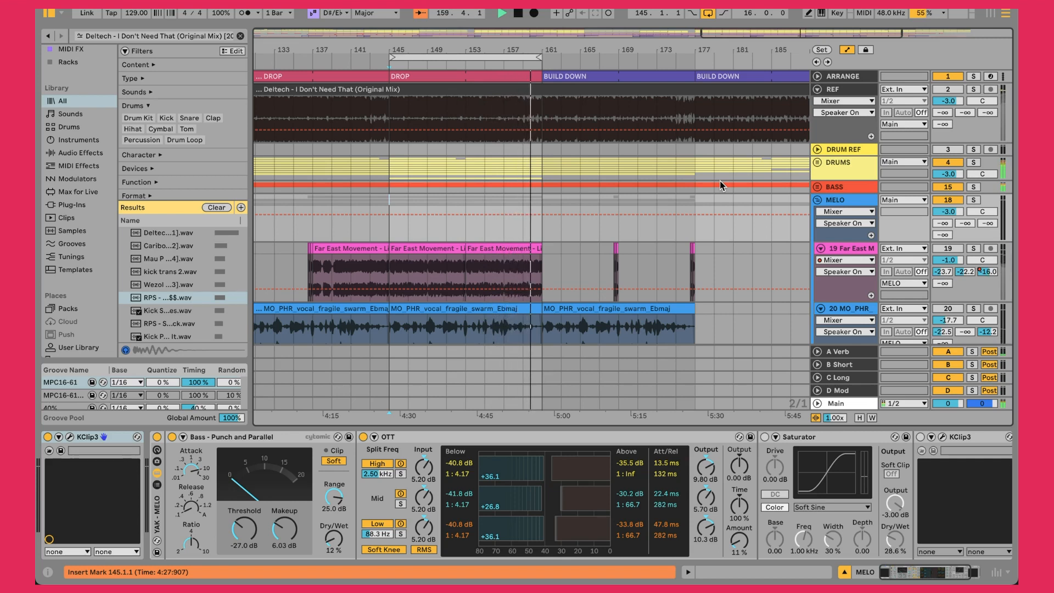
{"action": "left_click_drag", "start_coordinate": [441, 49], "coordinate": [617, 47]}
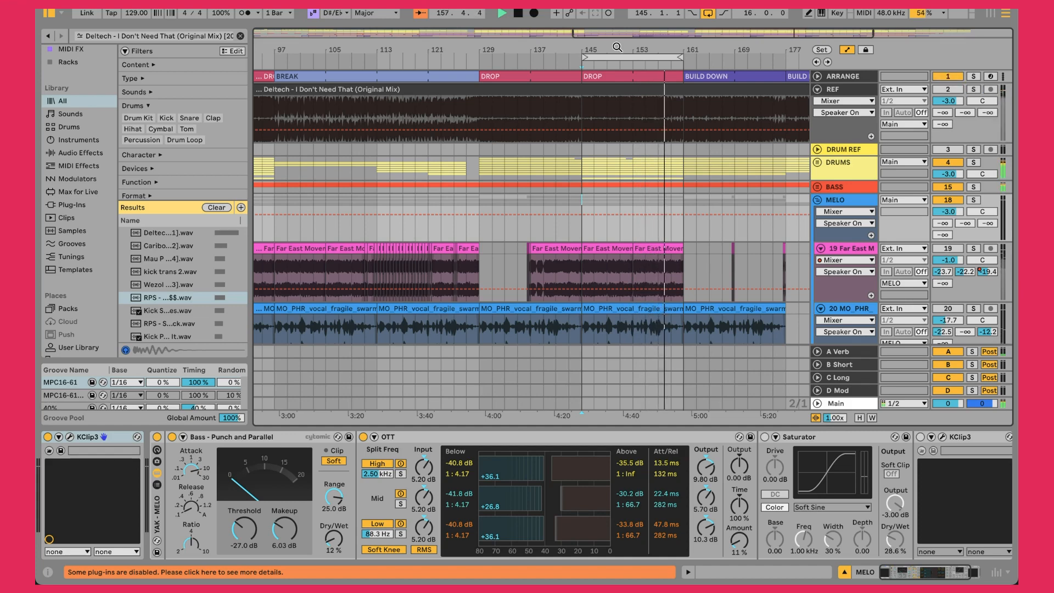
{"action": "key", "text": "s"}
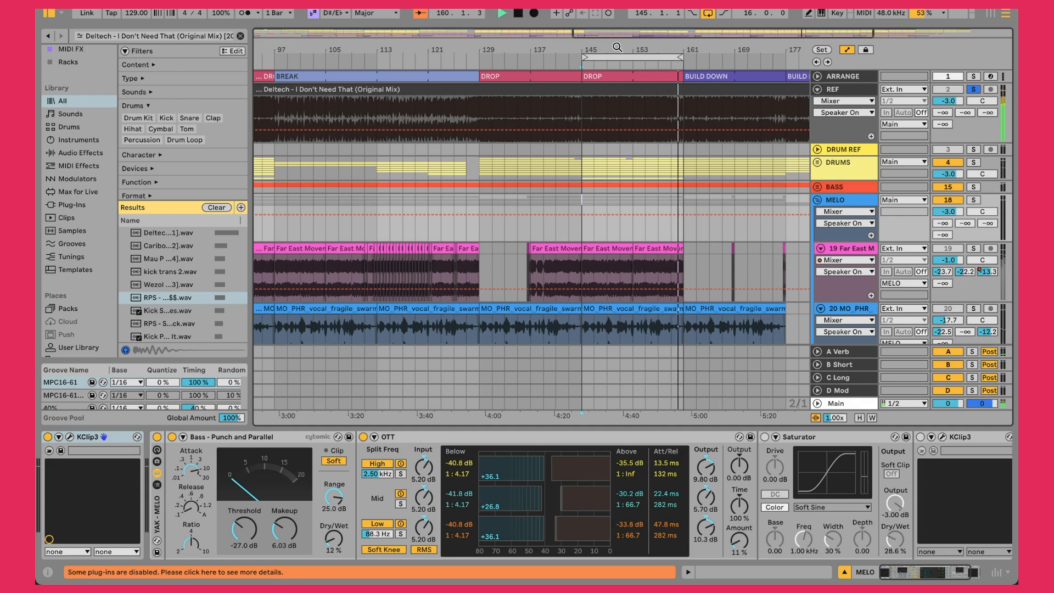
{"action": "key", "text": "s"}
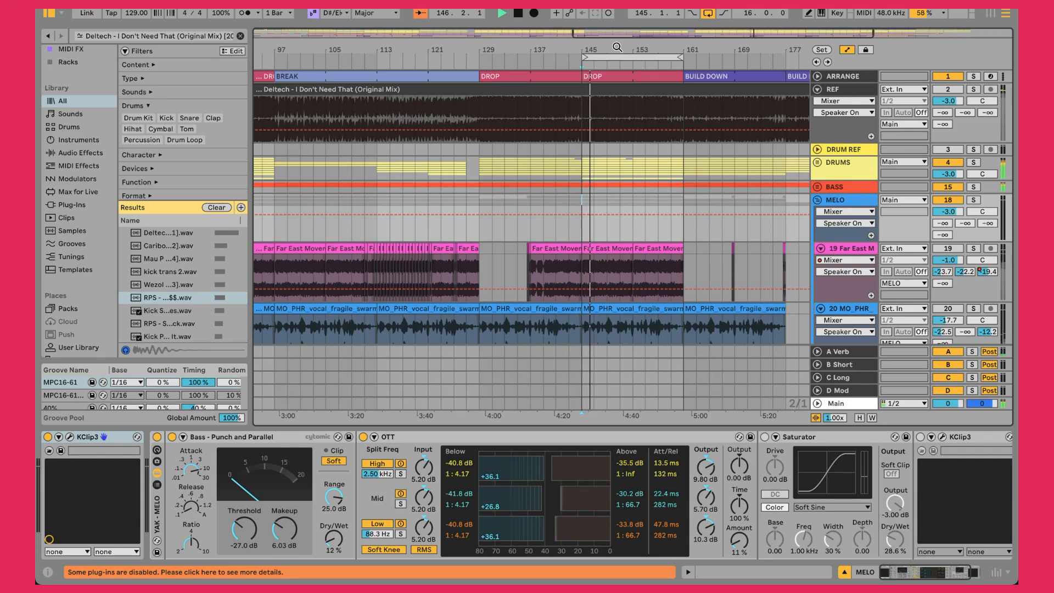
Audition the Far East Movement acapella track in the second drop and compare it against the soloed REF track
{"action": "left_click", "coordinate": [949, 249]}
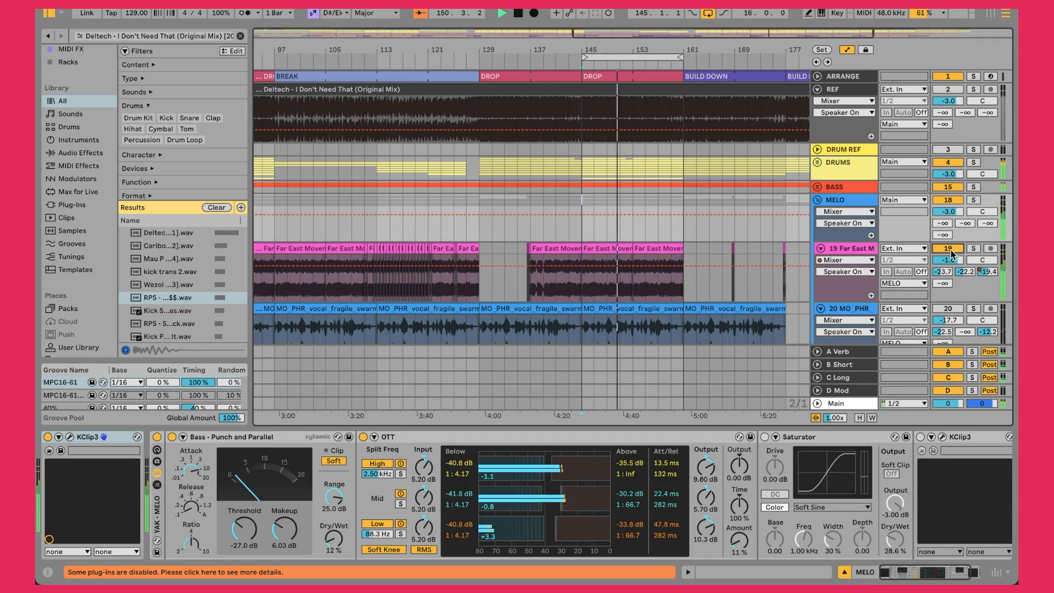
{"action": "key", "text": "s"}
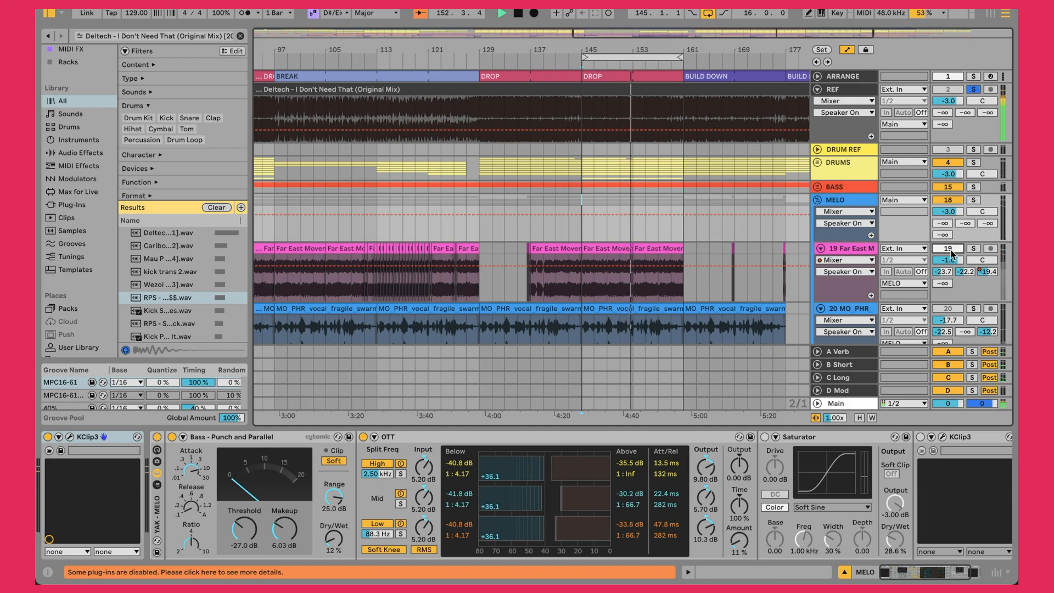
{"action": "key", "text": "s"}
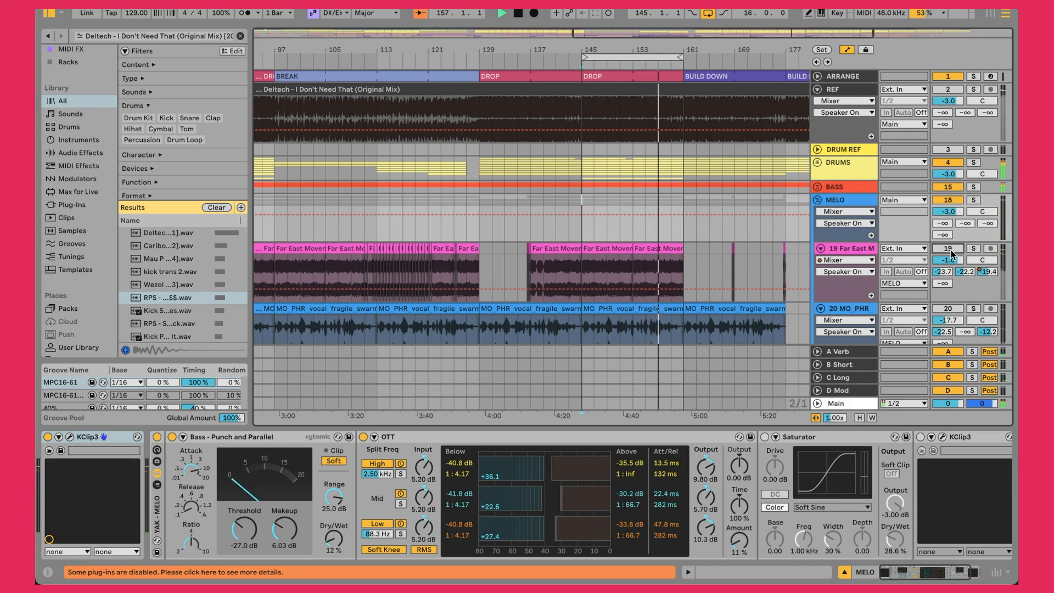
{"action": "left_click_drag", "start_coordinate": [512, 48], "coordinate": [590, 16]}
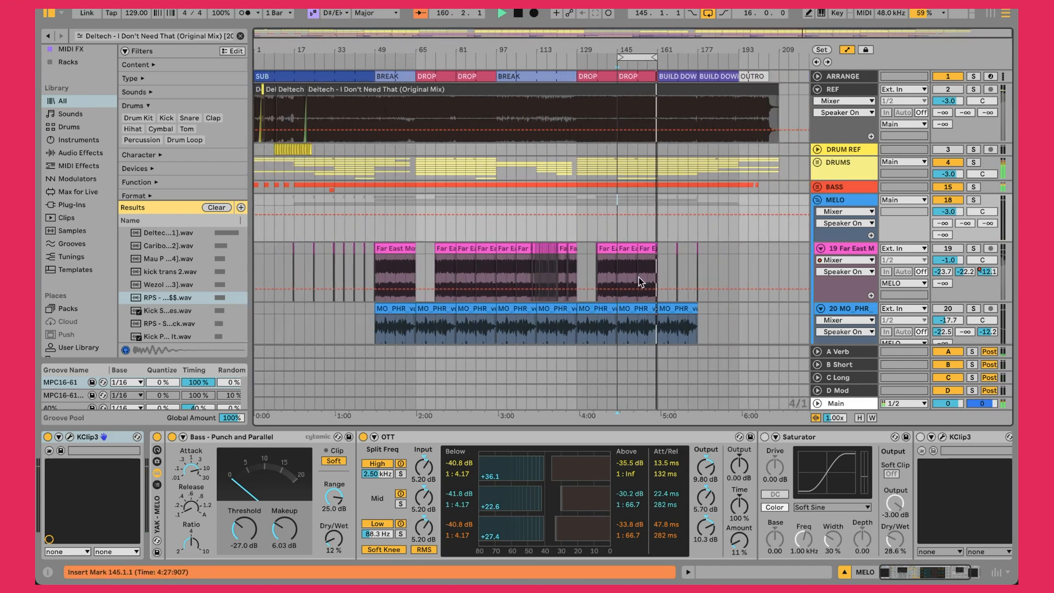
{"action": "left_click", "coordinate": [648, 59]}
{"action": "left_click_drag", "start_coordinate": [650, 50], "coordinate": [708, 105]}
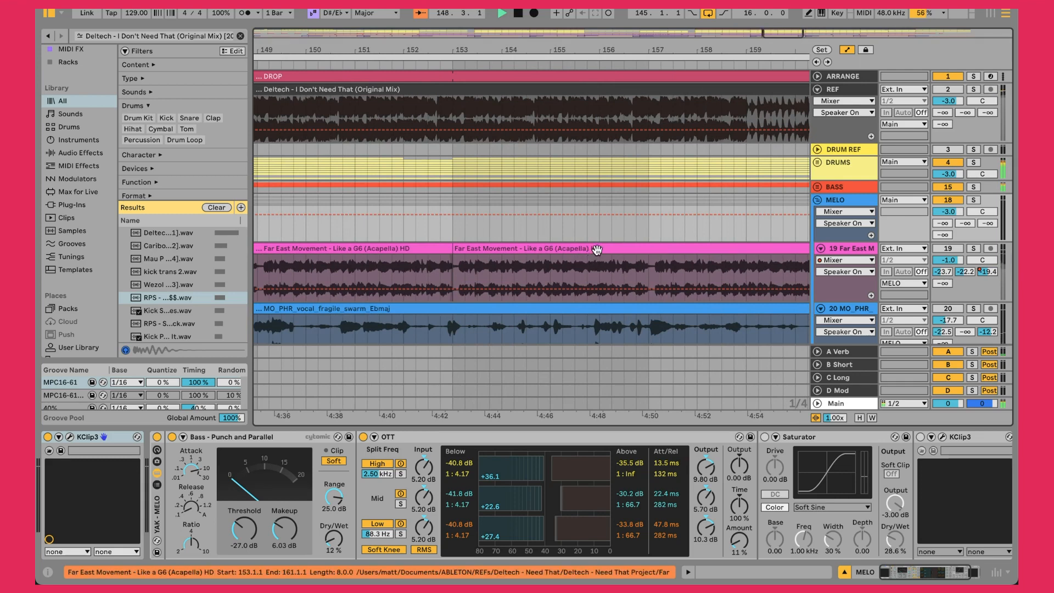
{"action": "left_click_drag", "start_coordinate": [455, 49], "coordinate": [684, 48]}
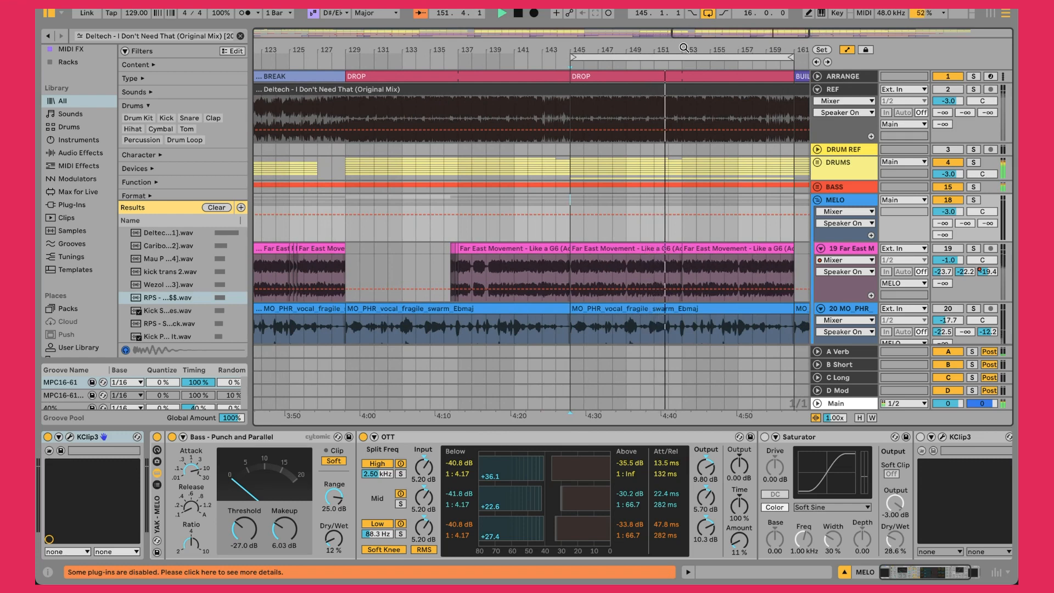
{"action": "left_click_drag", "start_coordinate": [683, 48], "coordinate": [684, 10]}
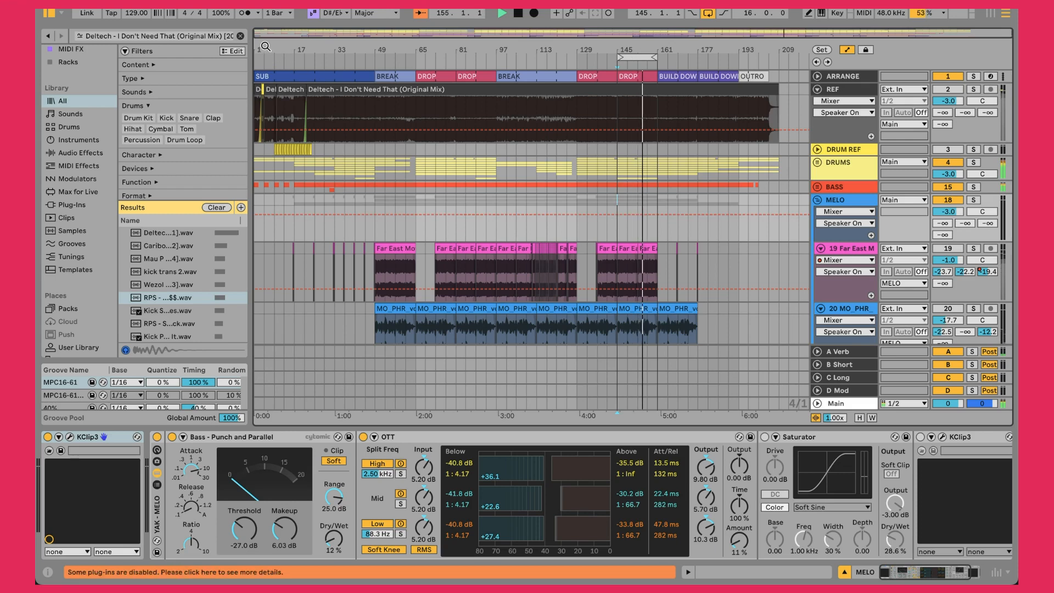
Unfold the DRUM REF track at the beginning of the arrangement and audition it soloed from bar 9.1.1
{"action": "left_click_drag", "start_coordinate": [257, 48], "coordinate": [257, 102]}
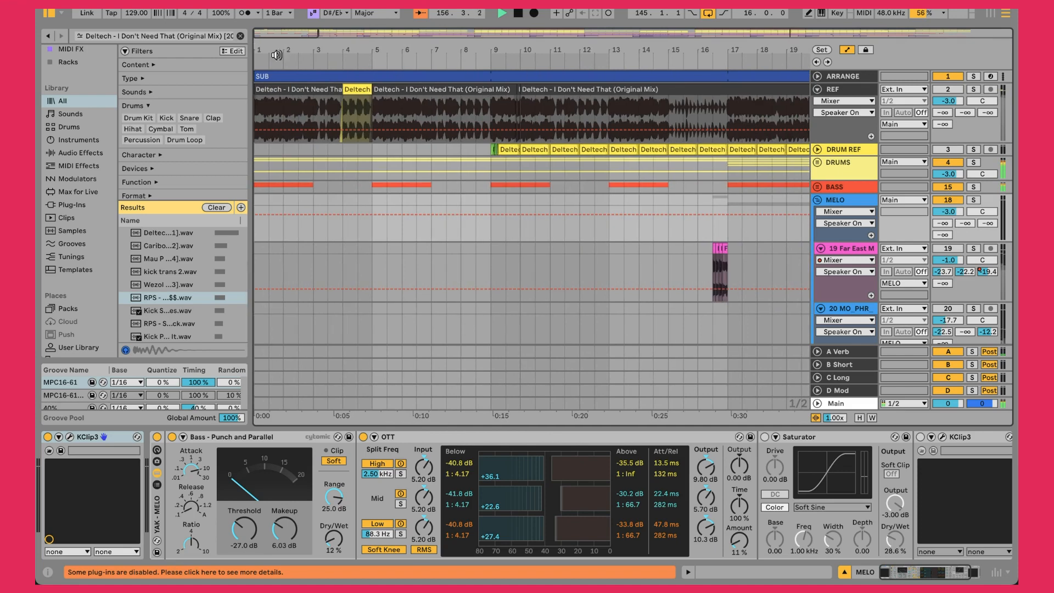
{"action": "left_click", "coordinate": [816, 150]}
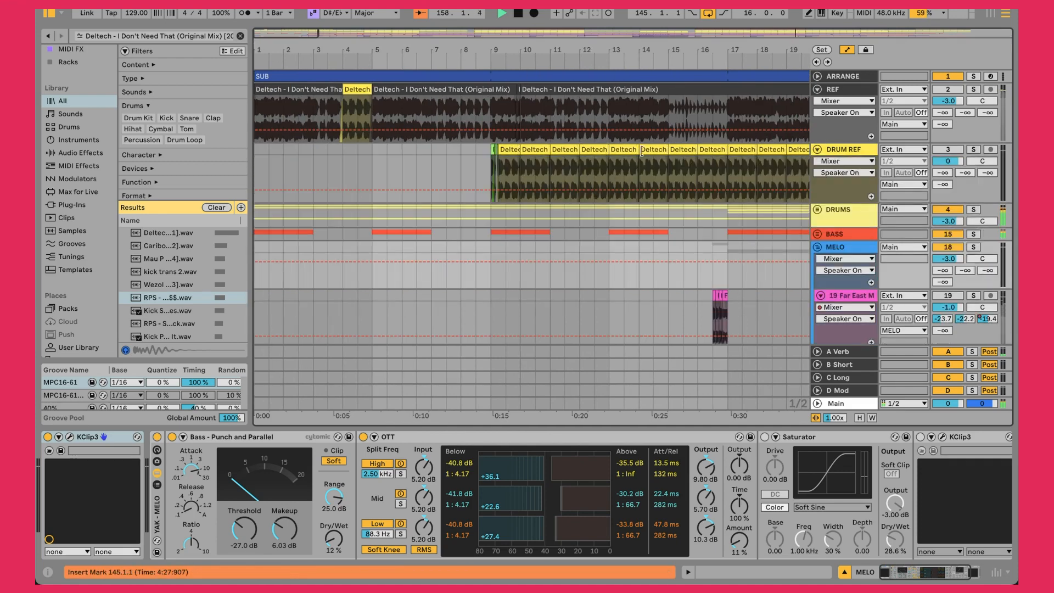
{"action": "left_click_drag", "start_coordinate": [646, 53], "coordinate": [646, 39]}
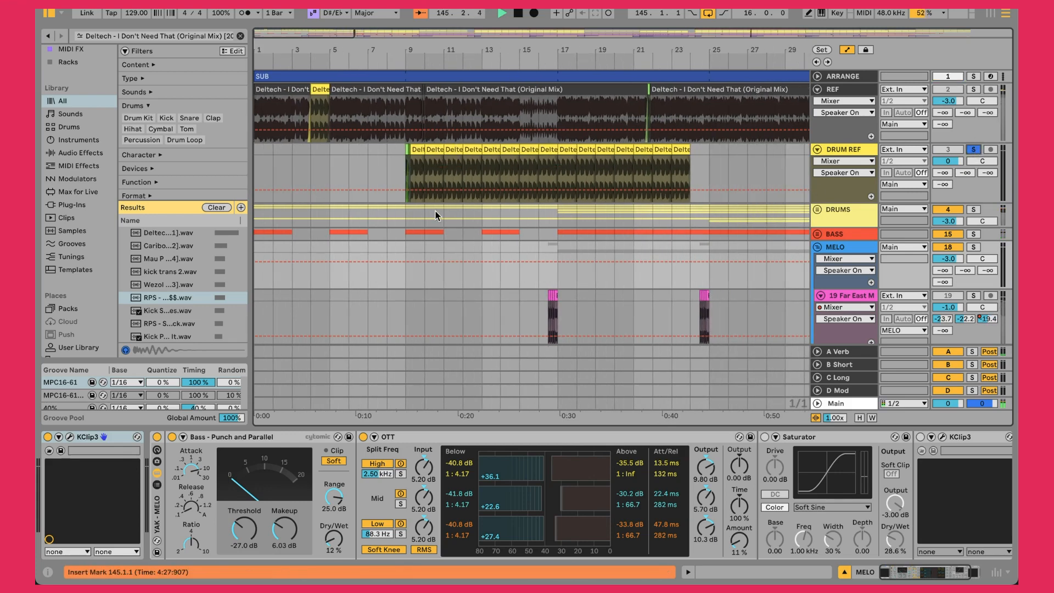
{"action": "left_click", "coordinate": [400, 178]}
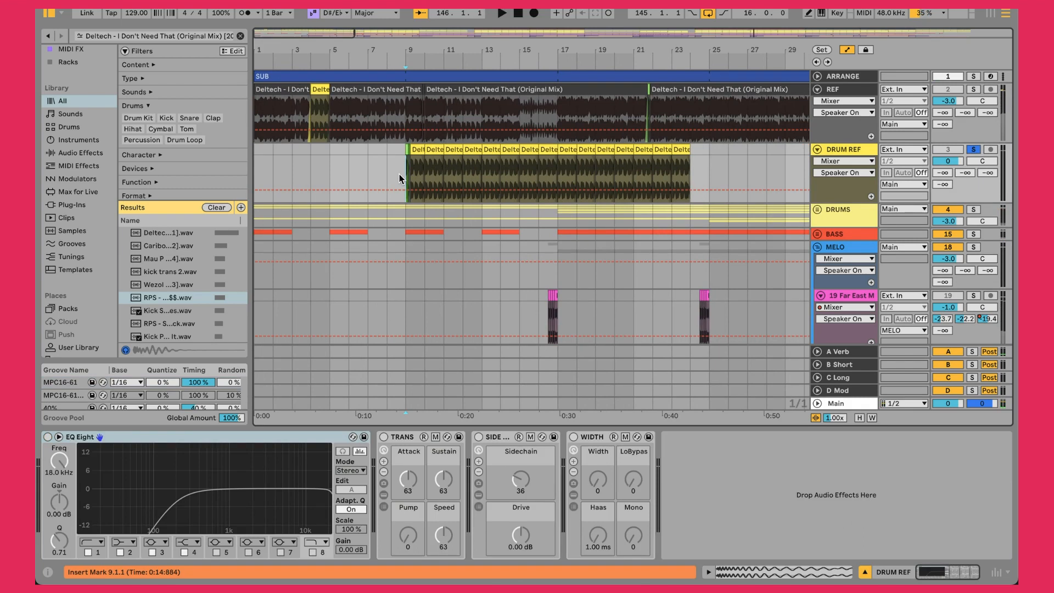
{"action": "key", "text": "space"}
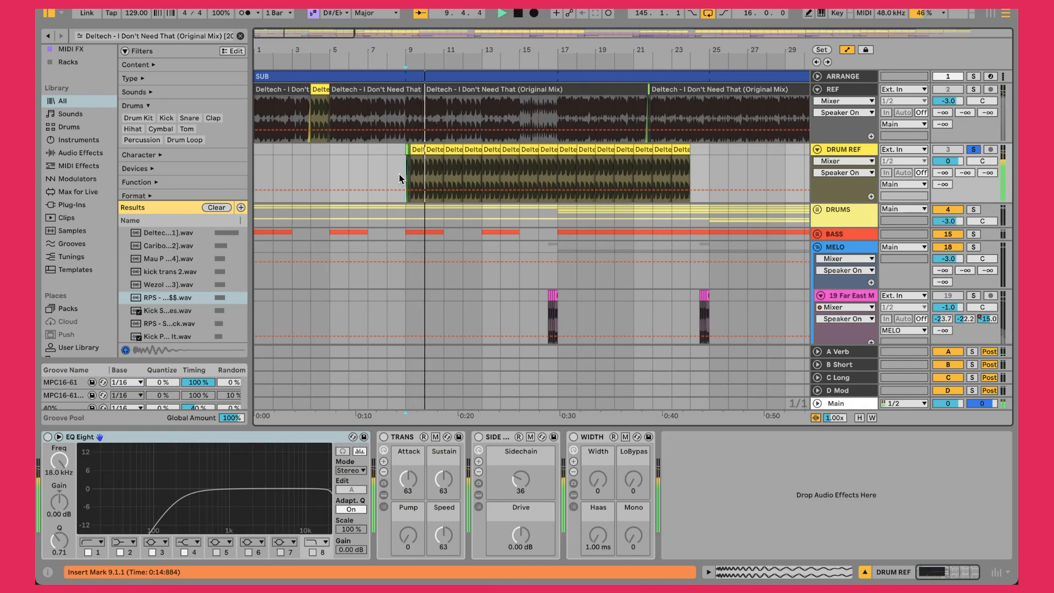
{"action": "key", "text": "space"}
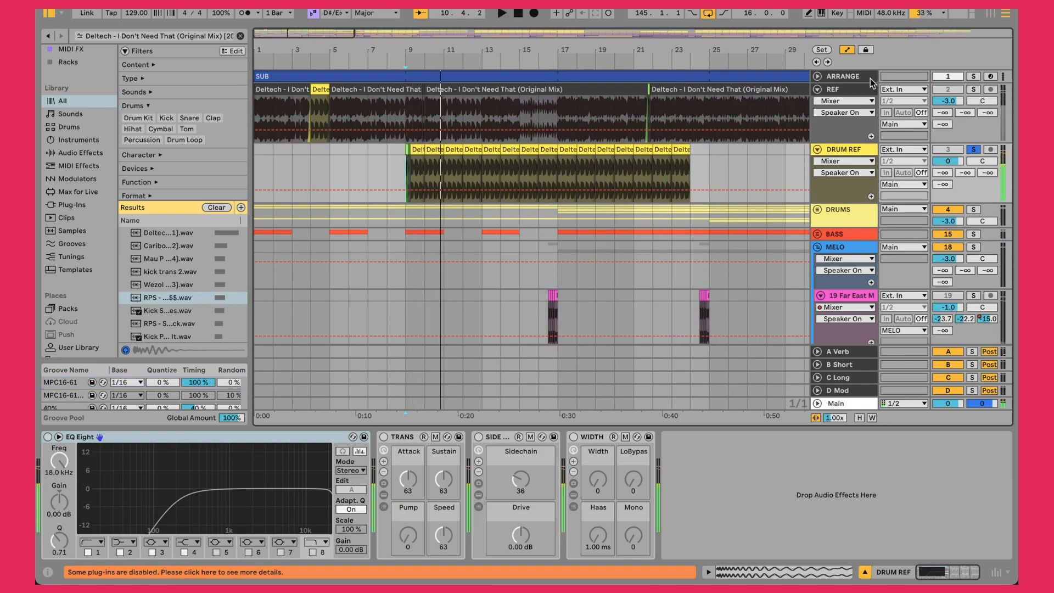
Listen to the soloed REF track from the start of the arrangement, and turn its solo off
{"action": "left_click", "coordinate": [517, 13]}
{"action": "key", "text": "space"}
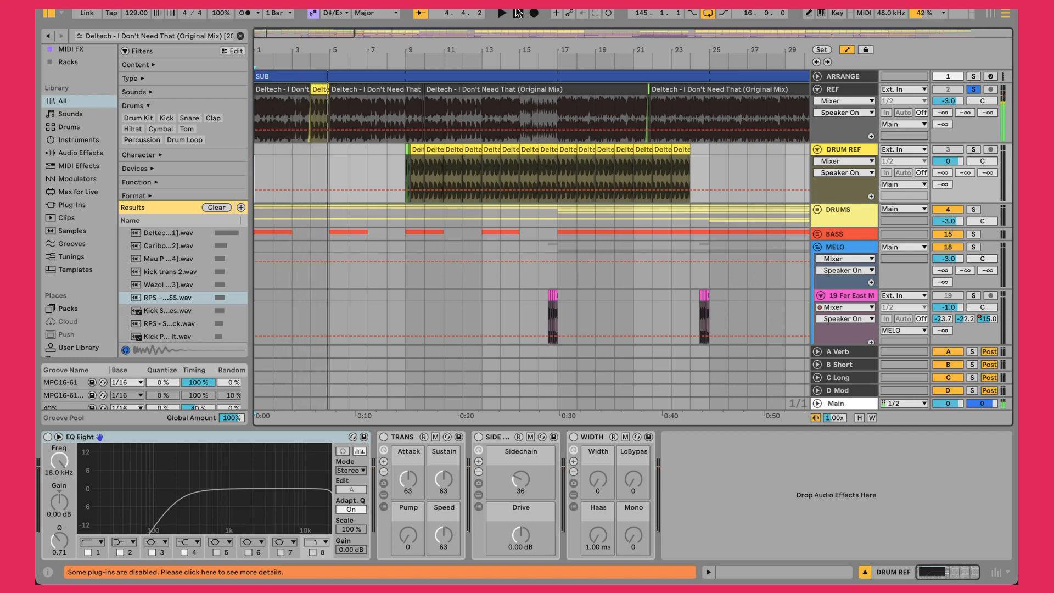
{"action": "left_click", "coordinate": [976, 90]}
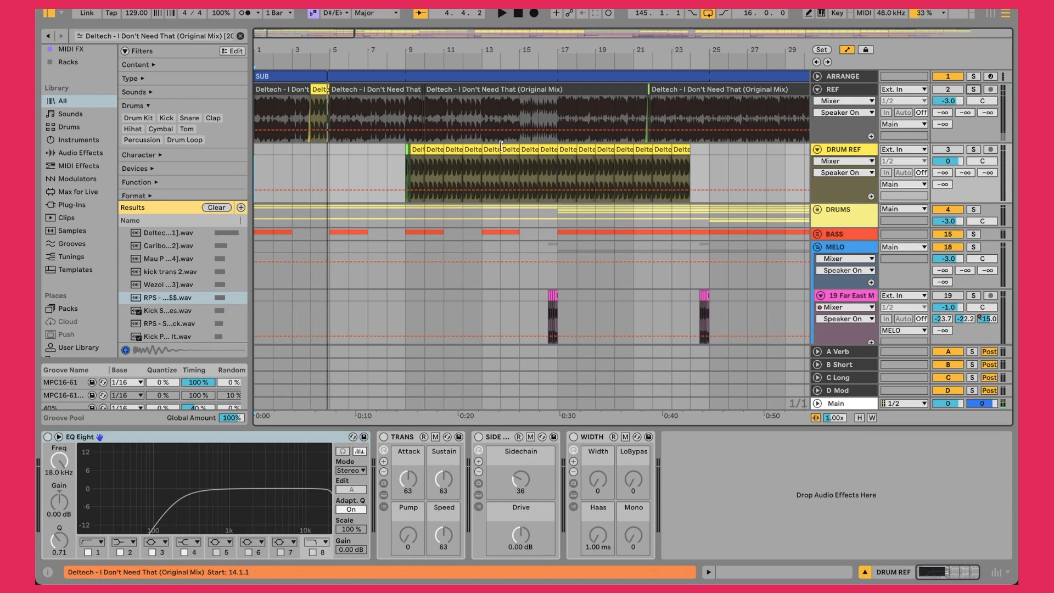
Solo the DRUM REF track and play its looped drum clips from bar 9.1.1
{"action": "left_click", "coordinate": [404, 170]}
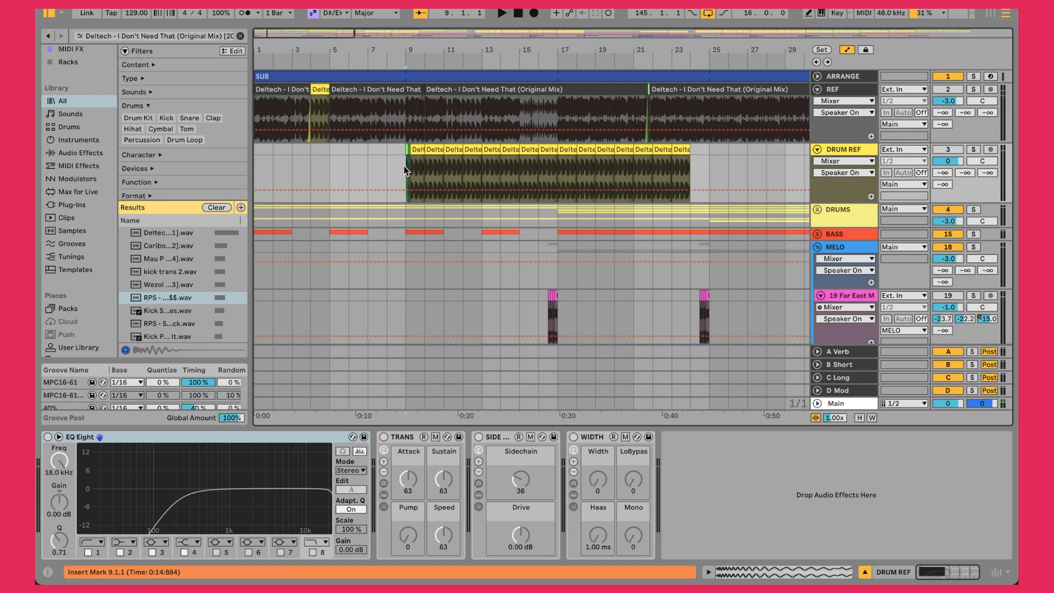
{"action": "left_click", "coordinate": [973, 150]}
{"action": "key", "text": "space"}
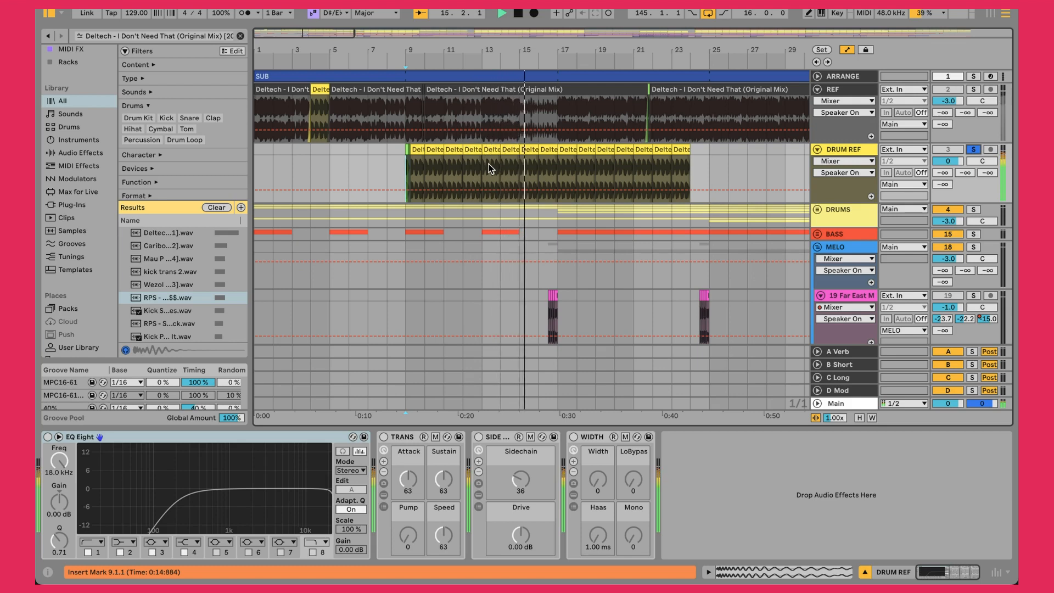
Play the second drop from bar 145.1.1 and turn off the DRUM REF solo to hear the full mix
{"action": "left_click_drag", "start_coordinate": [554, 50], "coordinate": [546, 23]}
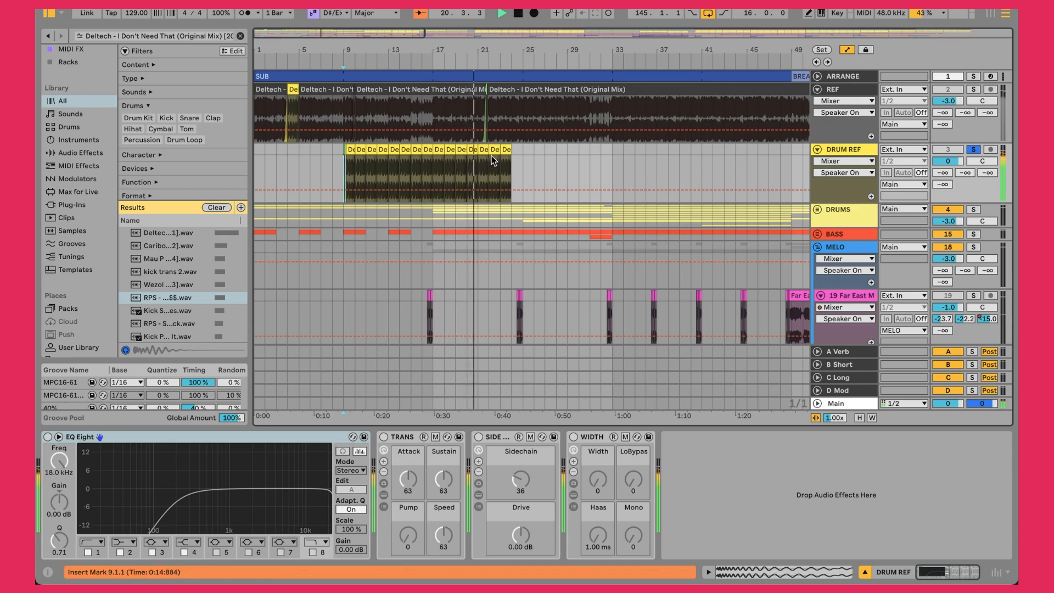
{"action": "left_click_drag", "start_coordinate": [470, 51], "coordinate": [470, 19]}
{"action": "left_click_drag", "start_coordinate": [328, 47], "coordinate": [303, 47]}
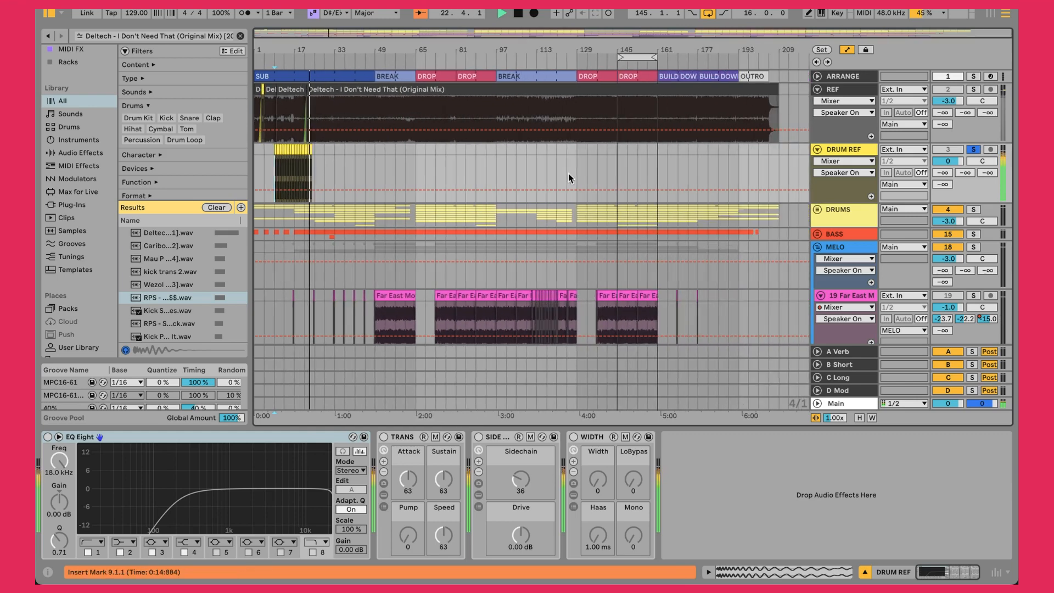
{"action": "left_click", "coordinate": [618, 174]}
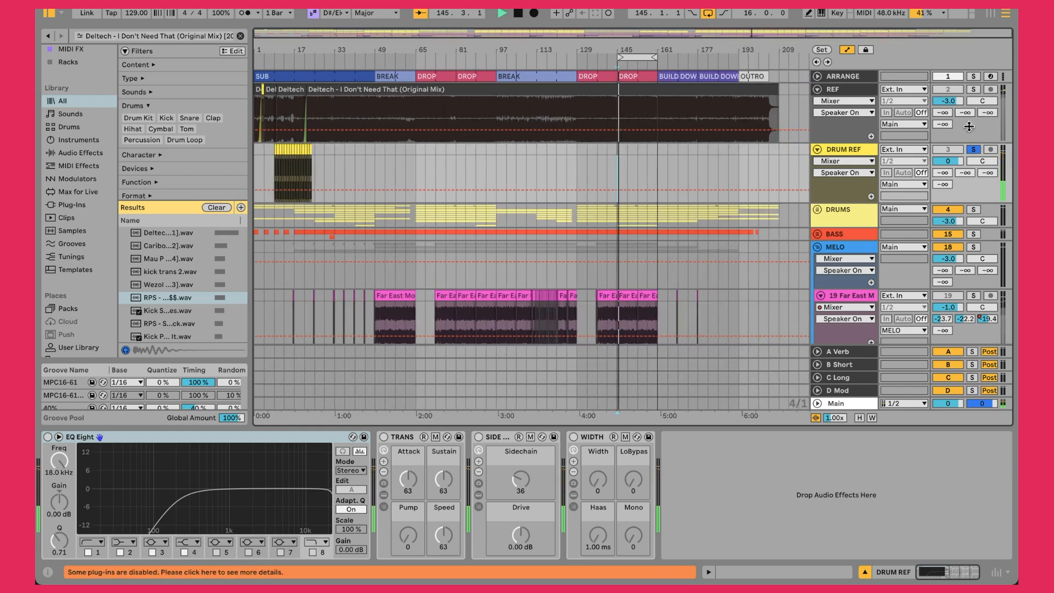
{"action": "left_click", "coordinate": [971, 152]}
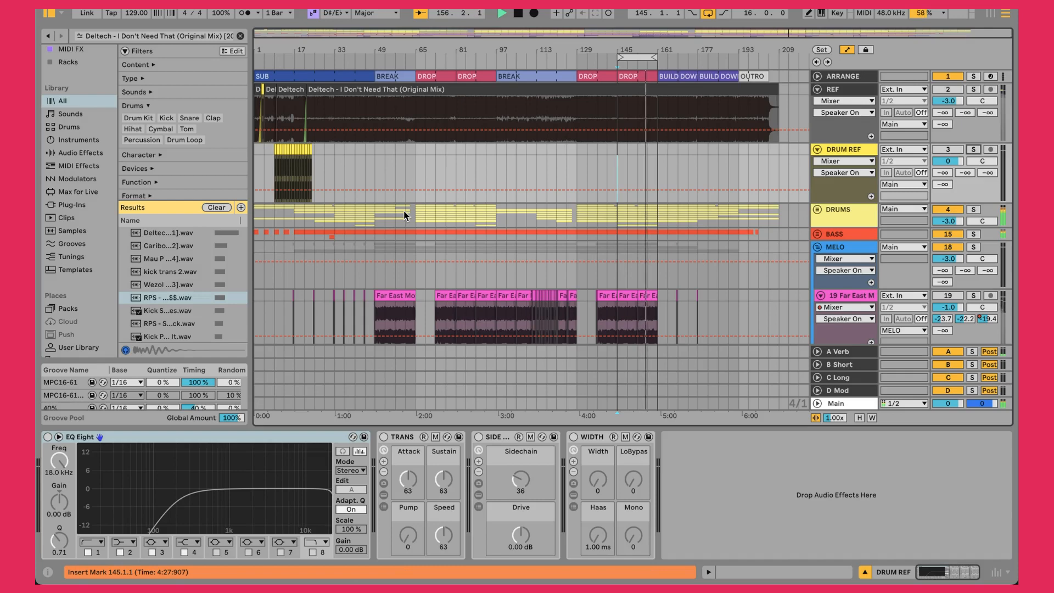
{"action": "left_click_drag", "start_coordinate": [651, 47], "coordinate": [647, 76]}
{"action": "scroll", "coordinate": [646, 272], "scroll_direction": "down", "scroll_amount": 3}
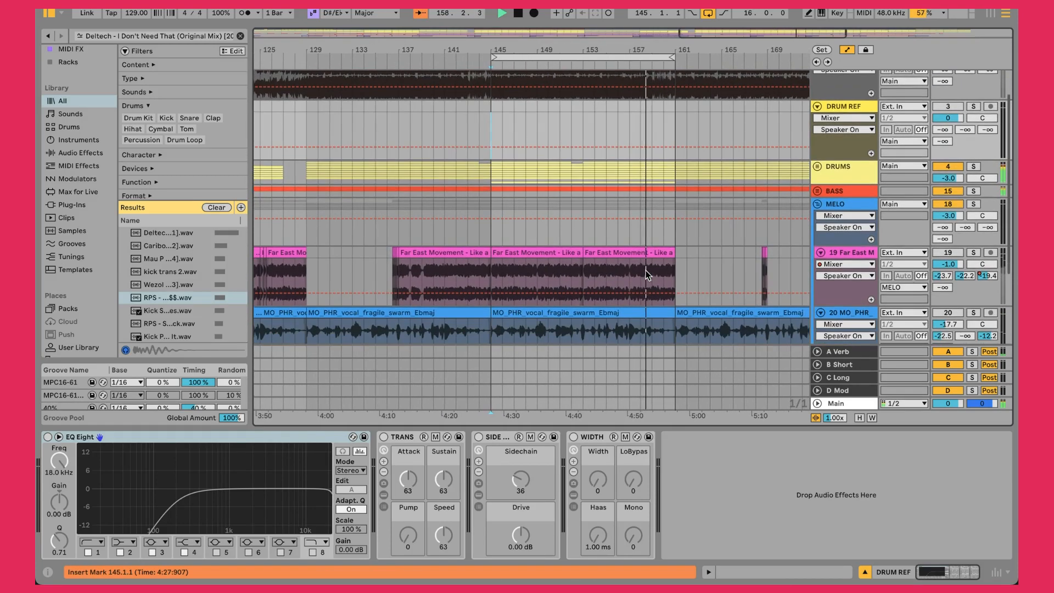
Show the Far East Movement vocal track's devices, activate the track to hear it in the drop, and mute it again
{"action": "scroll", "coordinate": [647, 275], "scroll_direction": "down", "scroll_amount": 2}
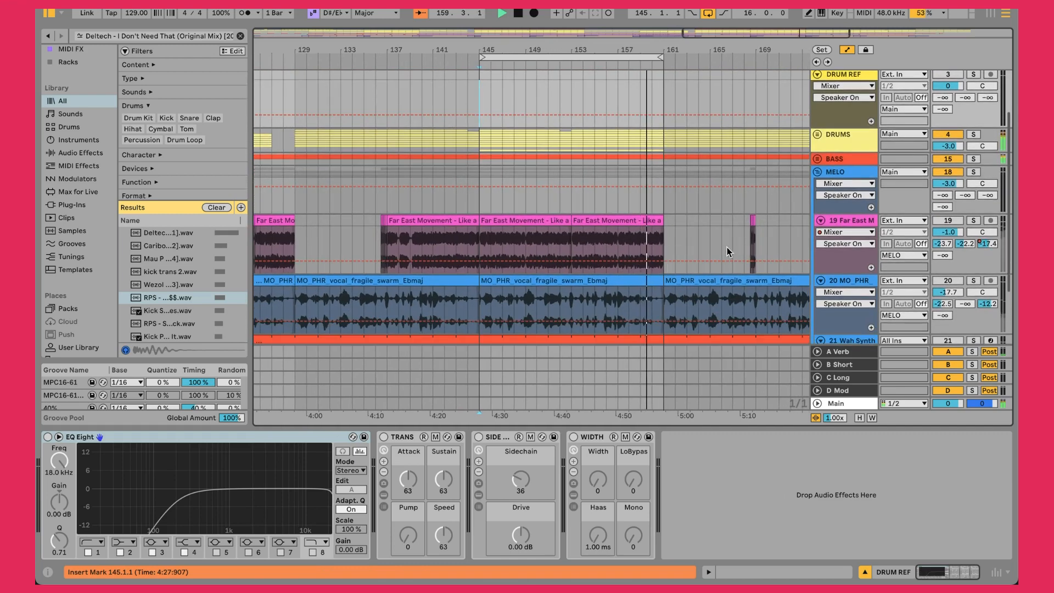
{"action": "left_click", "coordinate": [860, 223]}
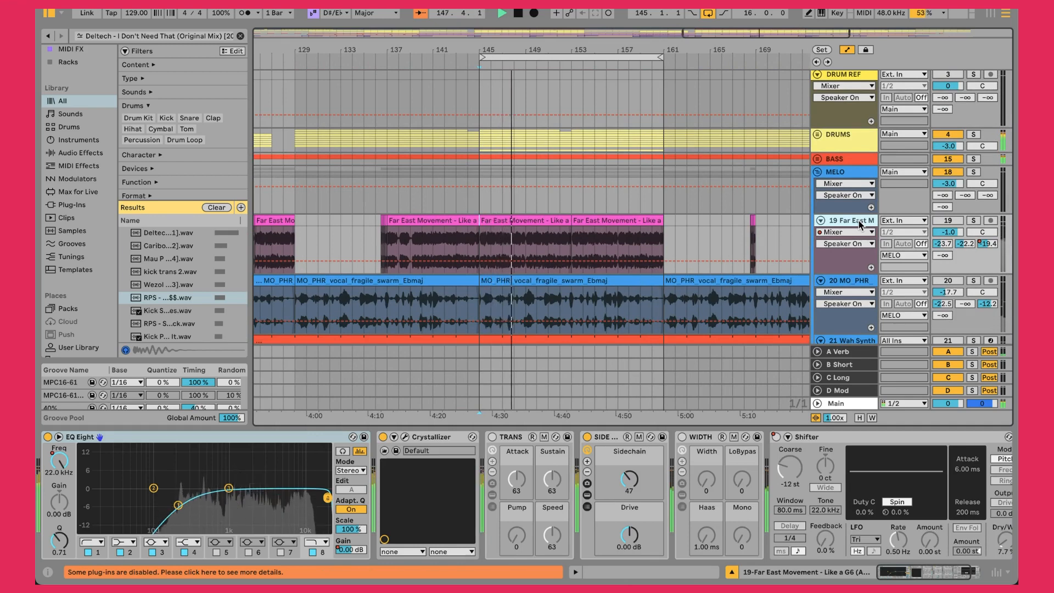
{"action": "left_click", "coordinate": [950, 221]}
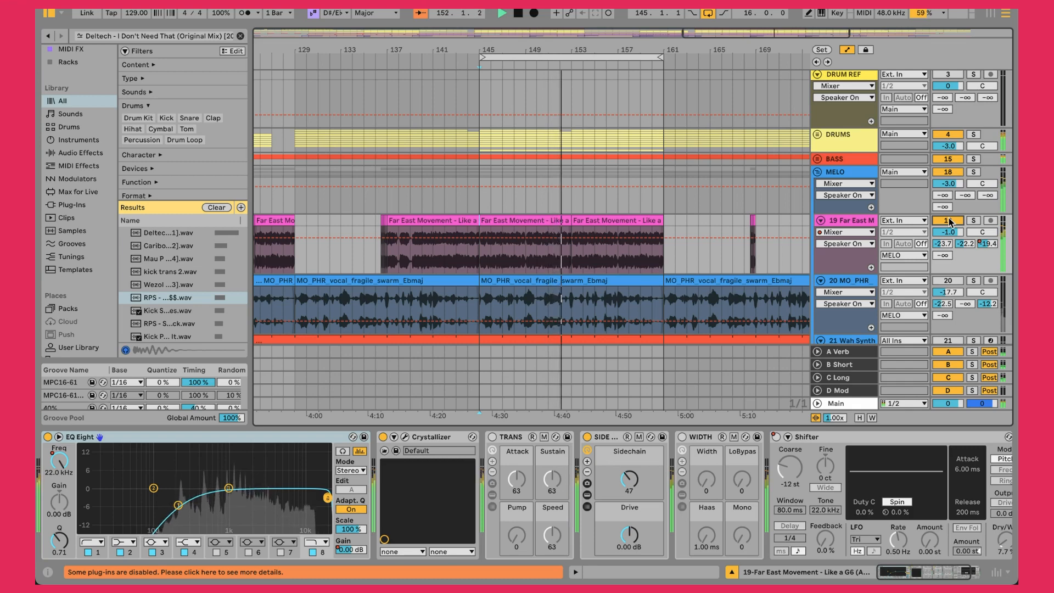
{"action": "left_click", "coordinate": [950, 223]}
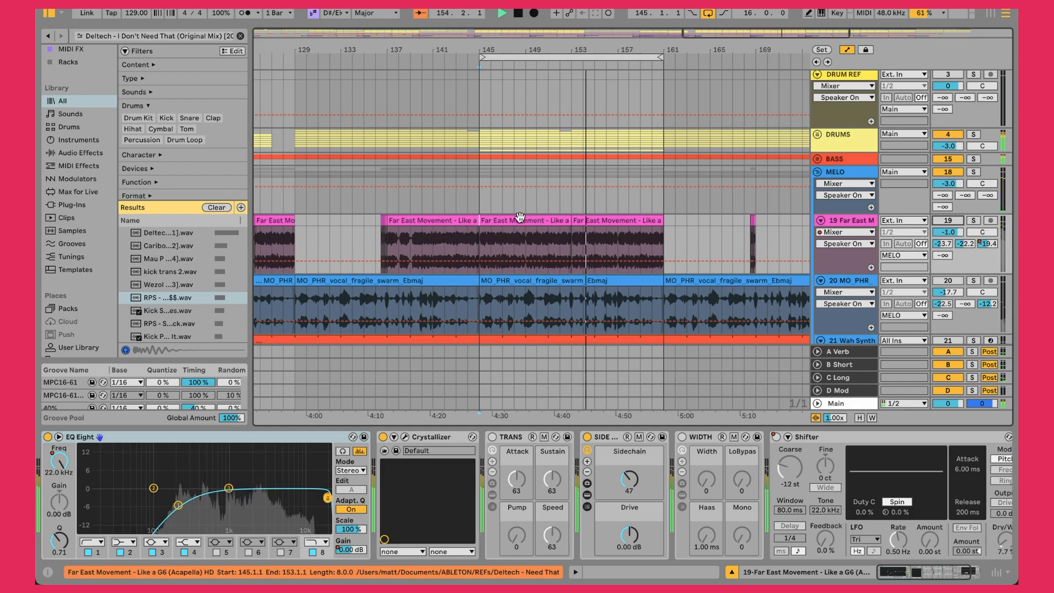
Play the drop from 136.3.1, just before the vocal clips start, with the Far East Movement track active
{"action": "scroll", "coordinate": [533, 217], "scroll_direction": "up", "scroll_amount": 3}
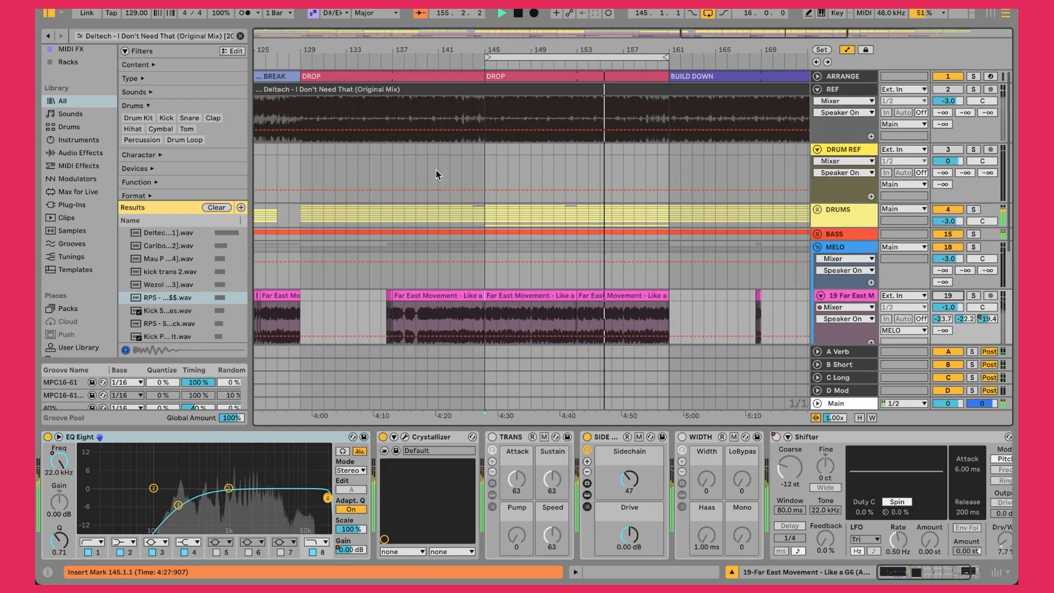
{"action": "left_click", "coordinate": [383, 177]}
{"action": "left_click", "coordinate": [392, 181]}
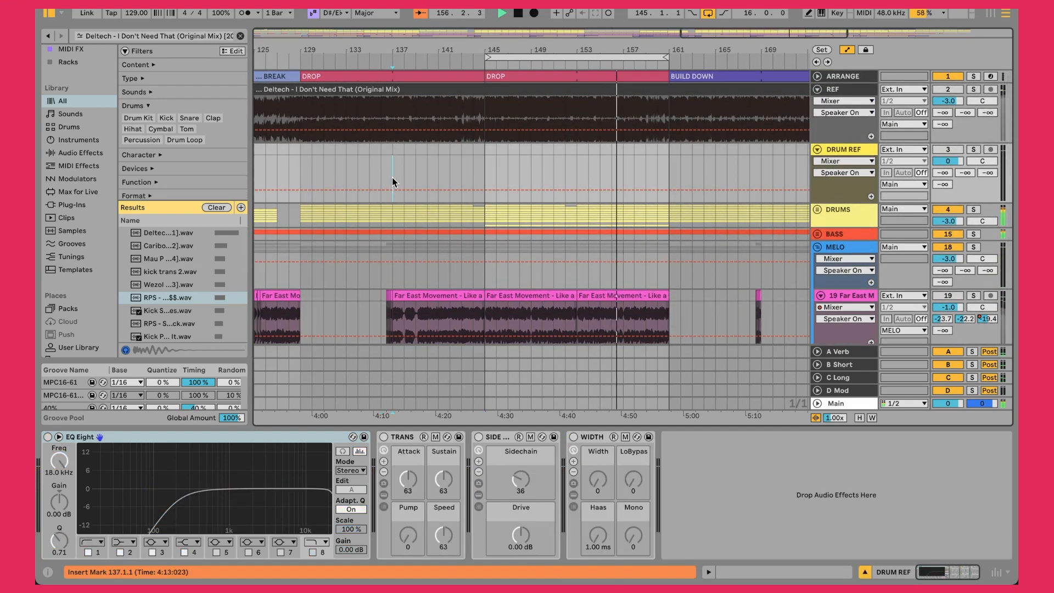
{"action": "scroll", "coordinate": [522, 304], "scroll_direction": "down", "scroll_amount": 3}
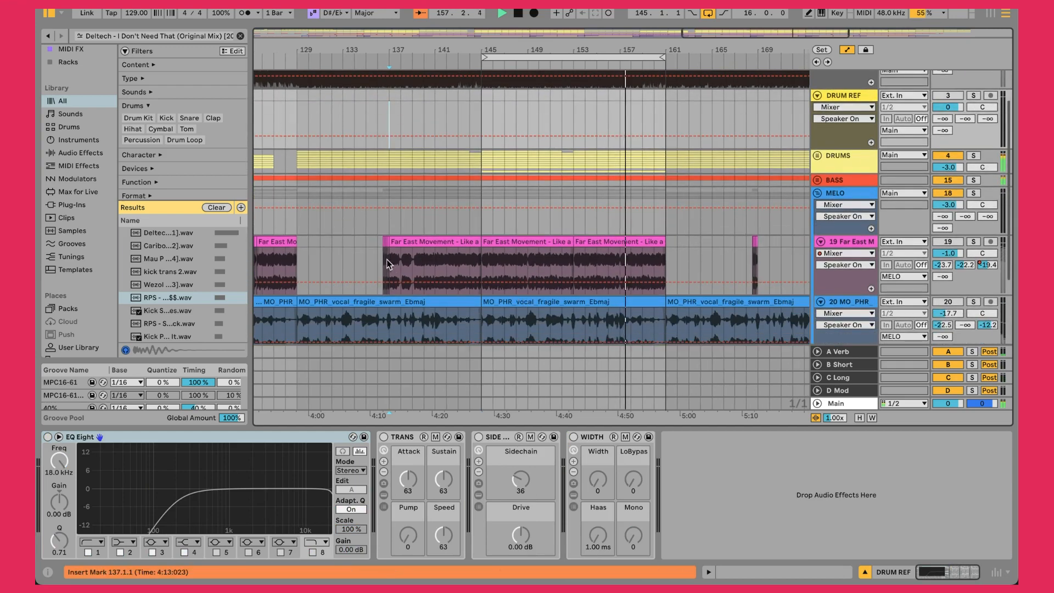
{"action": "left_click", "coordinate": [377, 269]}
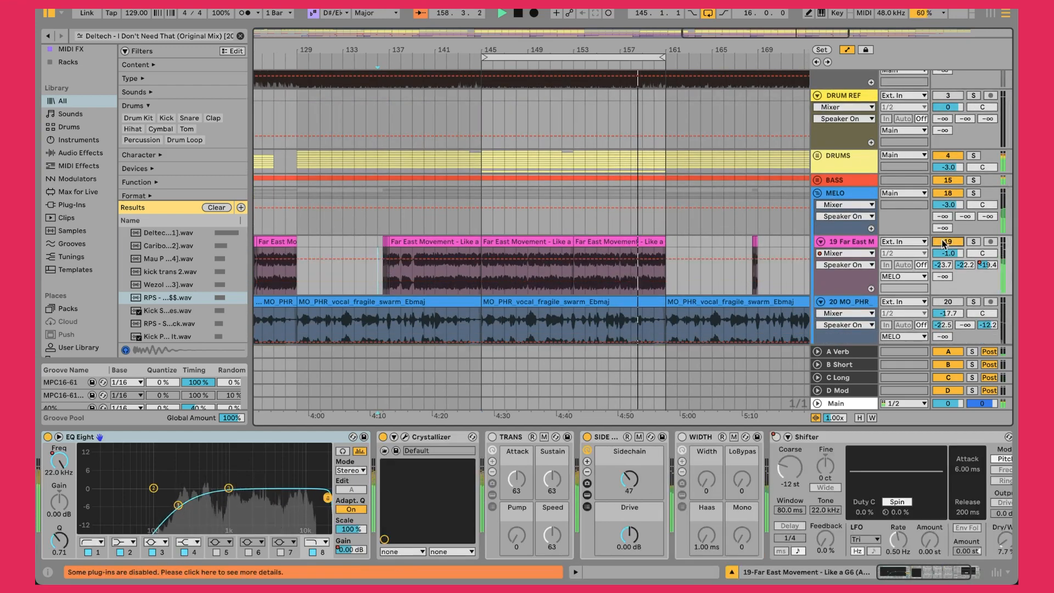
{"action": "left_click", "coordinate": [383, 284]}
{"action": "key", "text": "space"}
{"action": "key", "text": "space"}
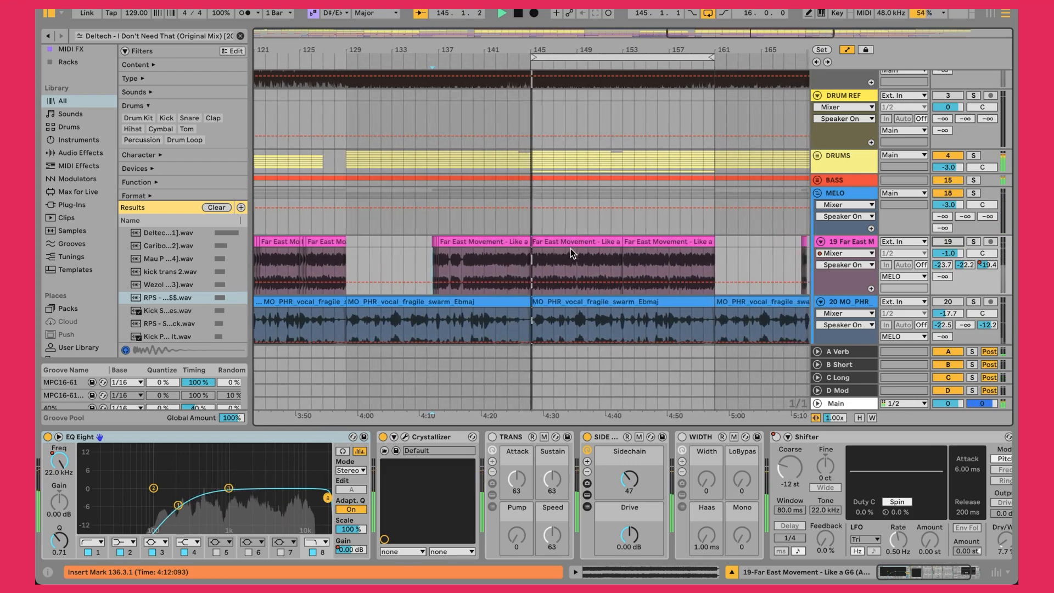
Open the Far East Movement acapella clips in an enlarged sample editor and examine their warp markers and settings
{"action": "double_click", "coordinate": [570, 250]}
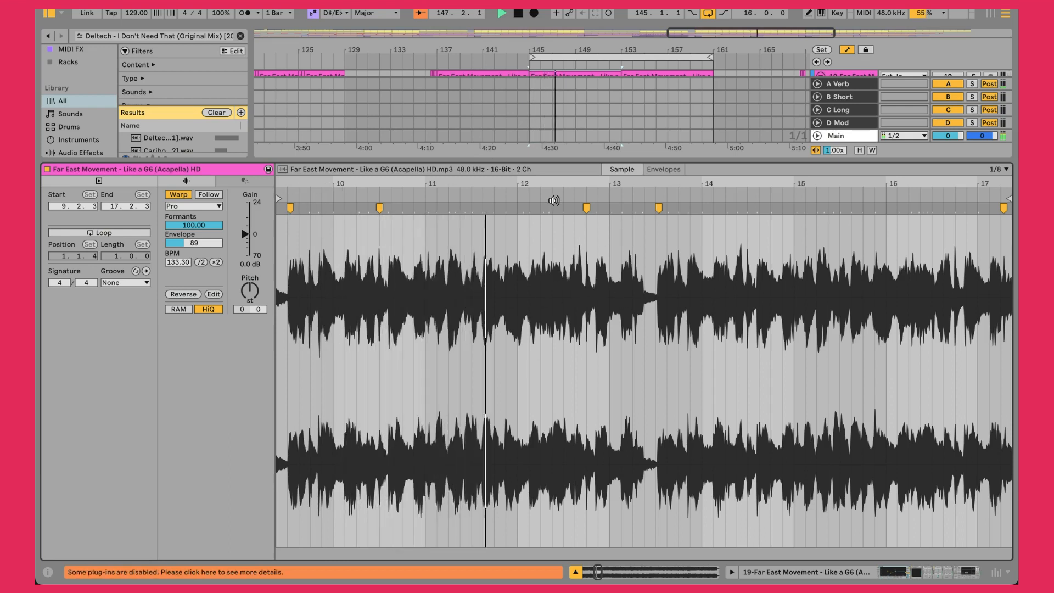
{"action": "left_click_drag", "start_coordinate": [539, 158], "coordinate": [540, 220]}
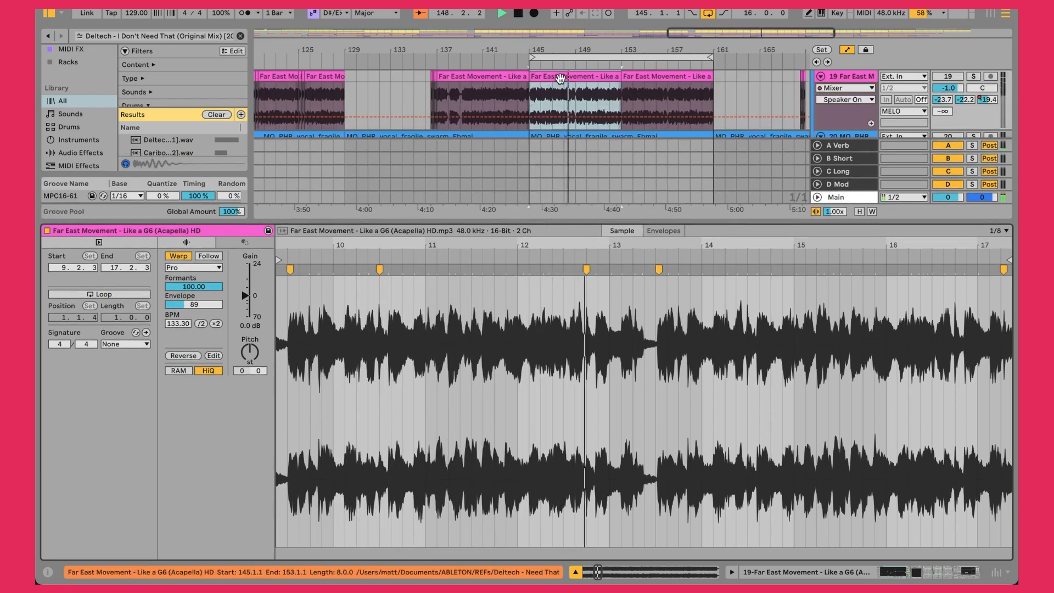
{"action": "left_click", "coordinate": [501, 76]}
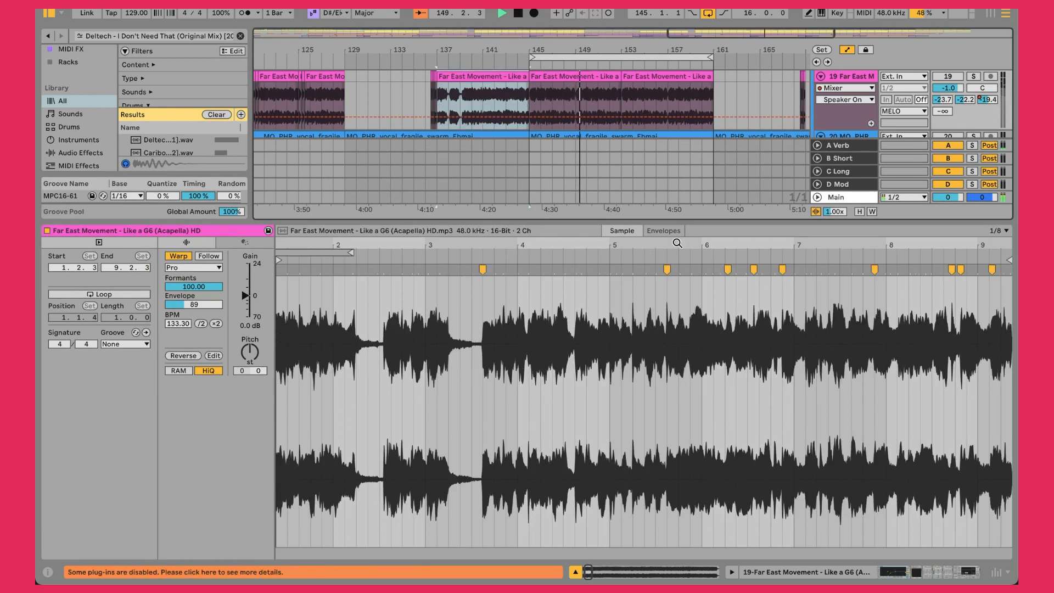
{"action": "scroll", "coordinate": [683, 325], "scroll_direction": "left", "scroll_amount": 2}
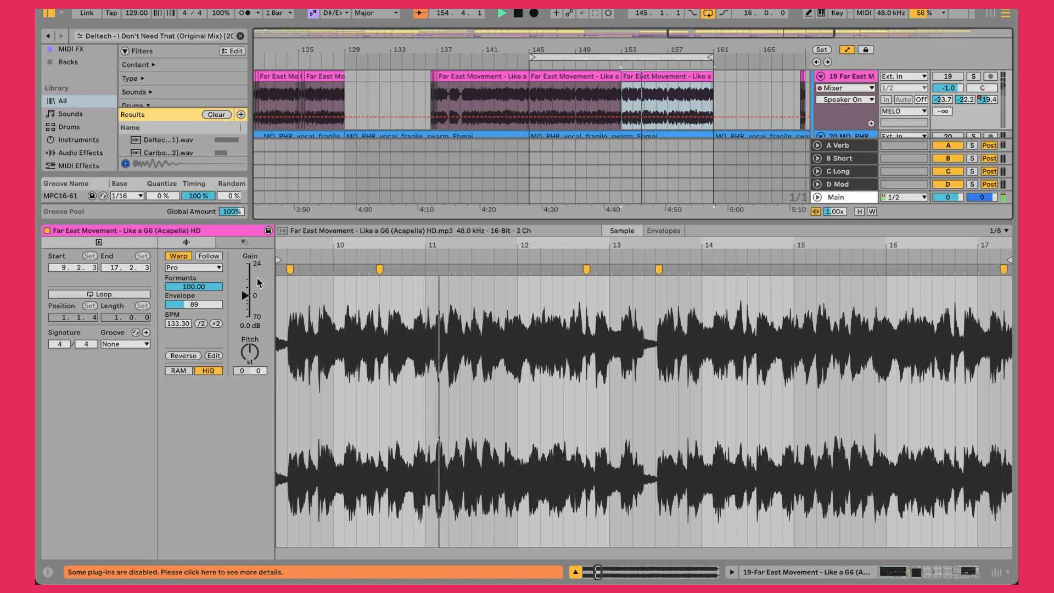
Return to the Far East Movement track's device chain, inspect the Crystallizer plug-in's settings, and close its window
{"action": "left_click", "coordinate": [835, 76]}
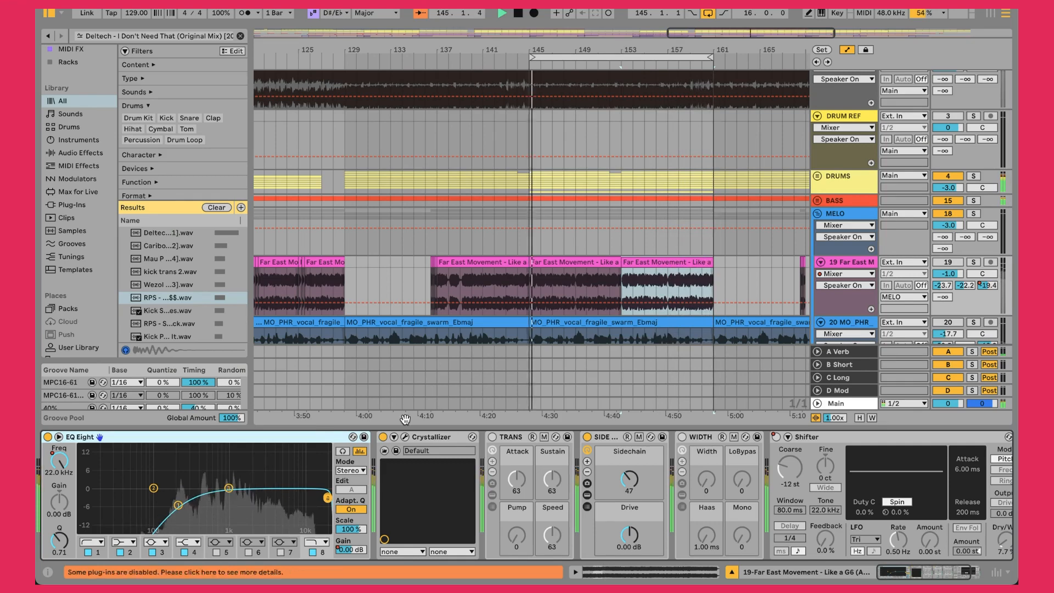
{"action": "left_click", "coordinate": [405, 437]}
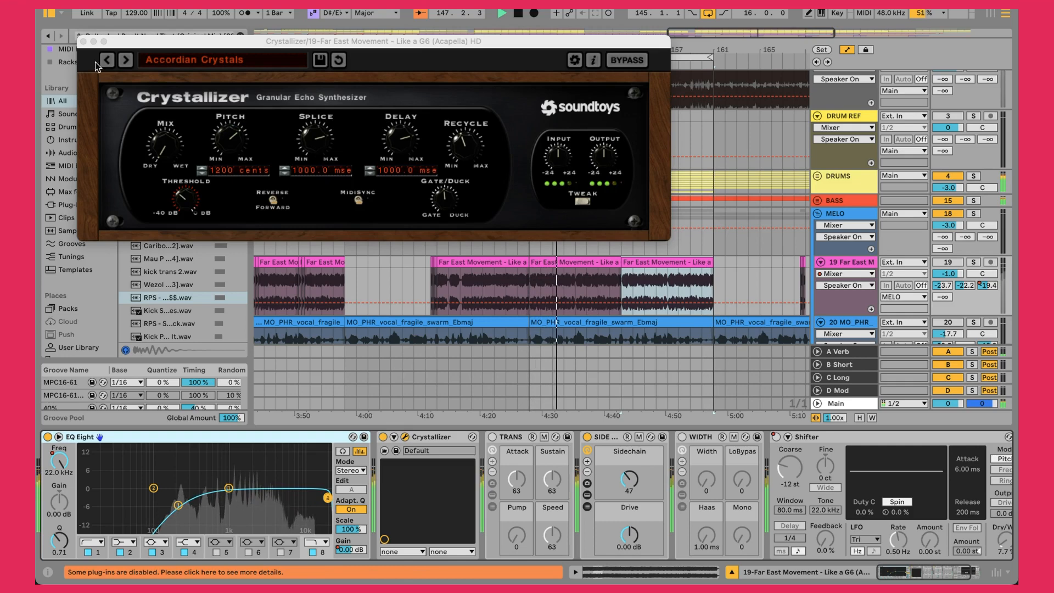
{"action": "left_click", "coordinate": [83, 42]}
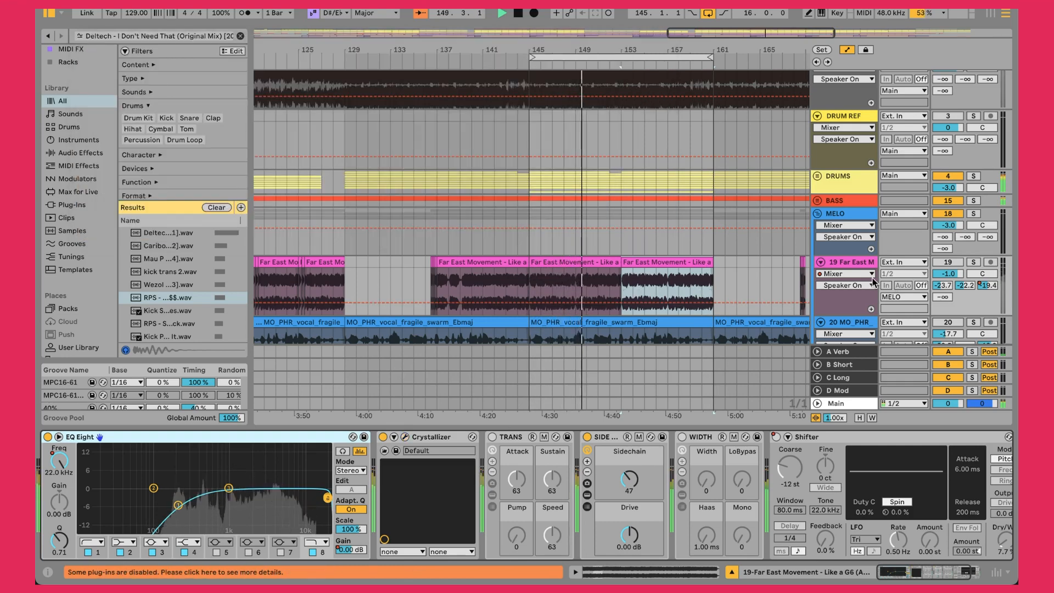
Display the Crystallizer Mix automation on the Far East Movement track and play the passage from 125.3.1
{"action": "left_click", "coordinate": [846, 273]}
{"action": "left_click", "coordinate": [843, 305]}
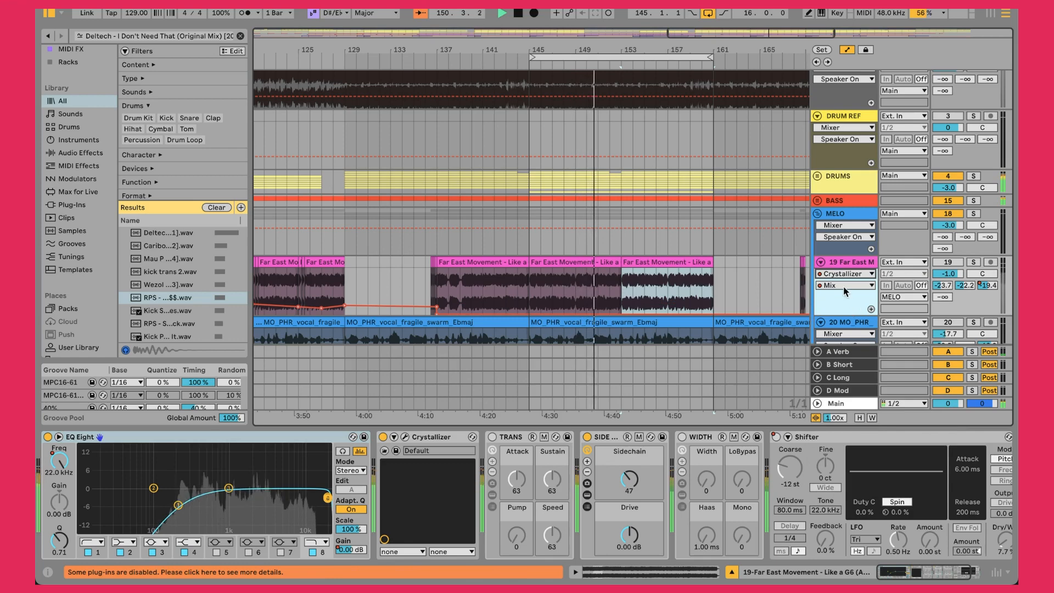
{"action": "scroll", "coordinate": [384, 285], "scroll_direction": "left", "scroll_amount": 3}
{"action": "left_click", "coordinate": [382, 287]}
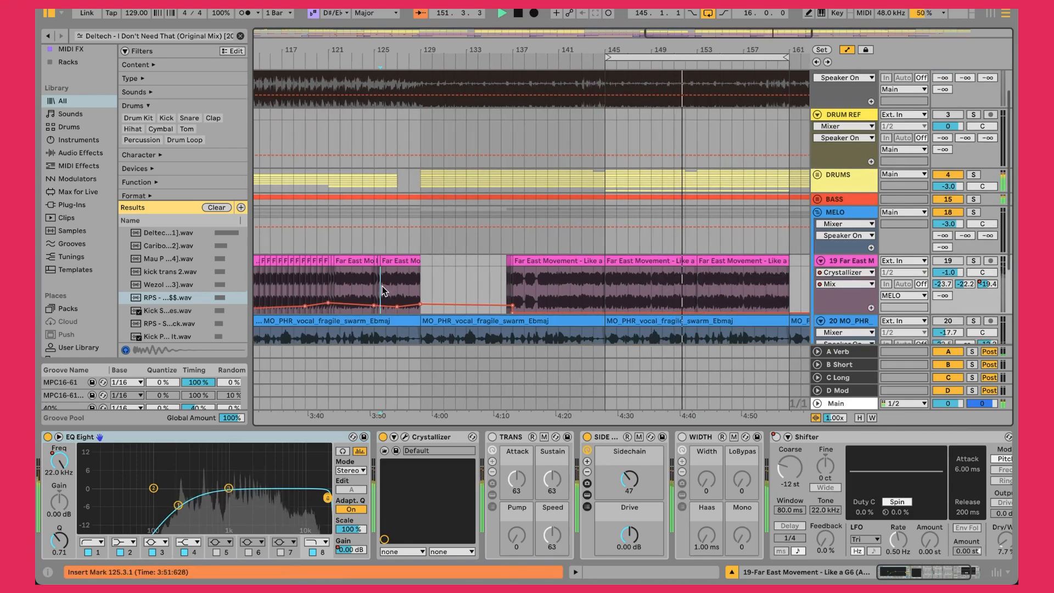
{"action": "key", "text": "space"}
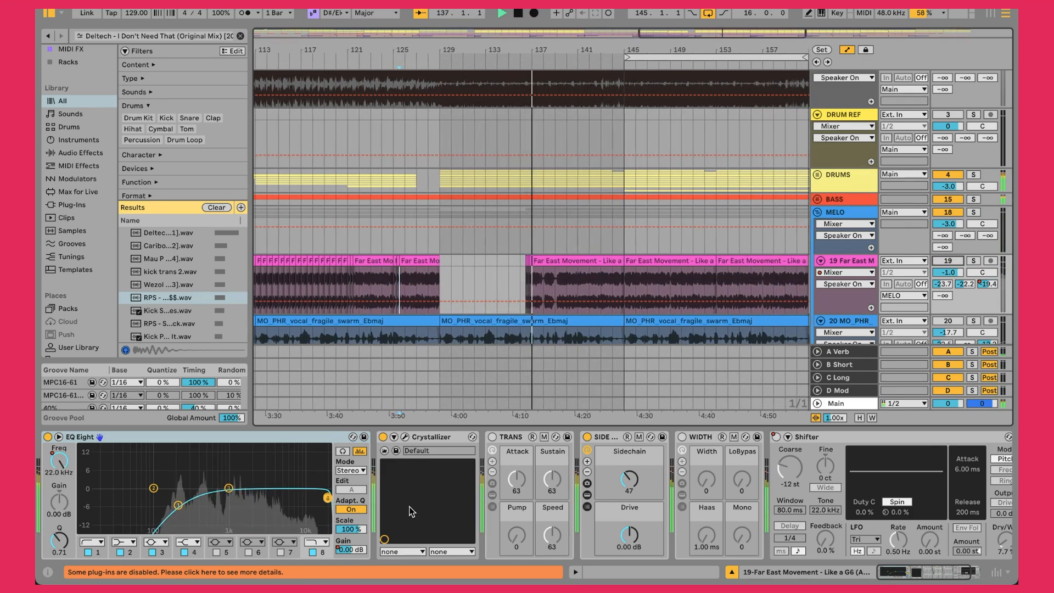
Expand the SIDE + SAT rack's devices on the vocal track, examine the Utility, Shaper and Saturator settings, and collapse them
{"action": "scroll", "coordinate": [412, 511], "scroll_direction": "right", "scroll_amount": 3}
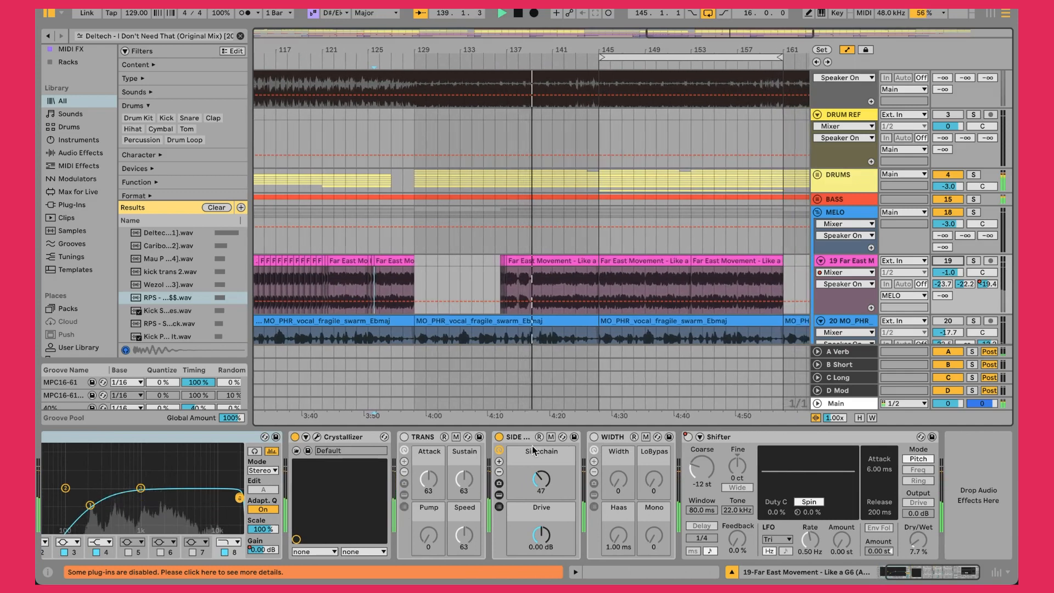
{"action": "left_click", "coordinate": [515, 438]}
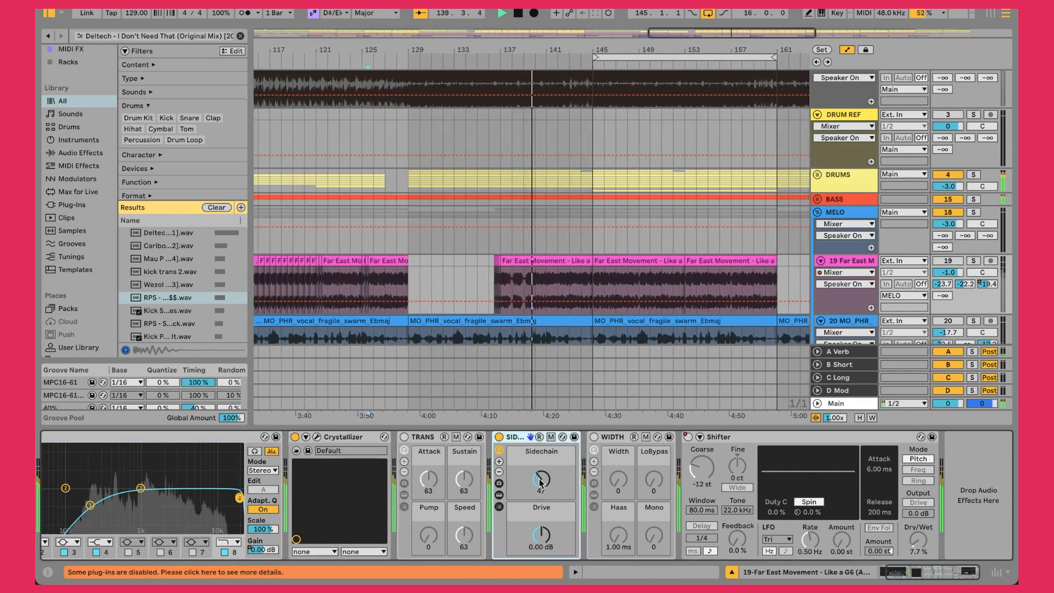
{"action": "left_click", "coordinate": [499, 495]}
{"action": "scroll", "coordinate": [693, 449], "scroll_direction": "right", "scroll_amount": 6}
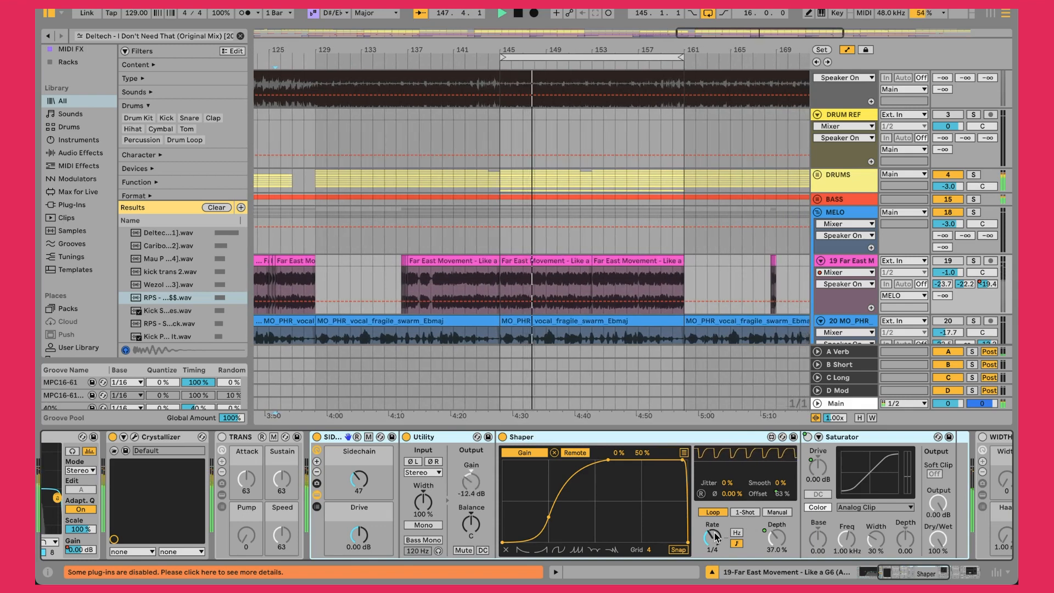
{"action": "left_click", "coordinate": [317, 495]}
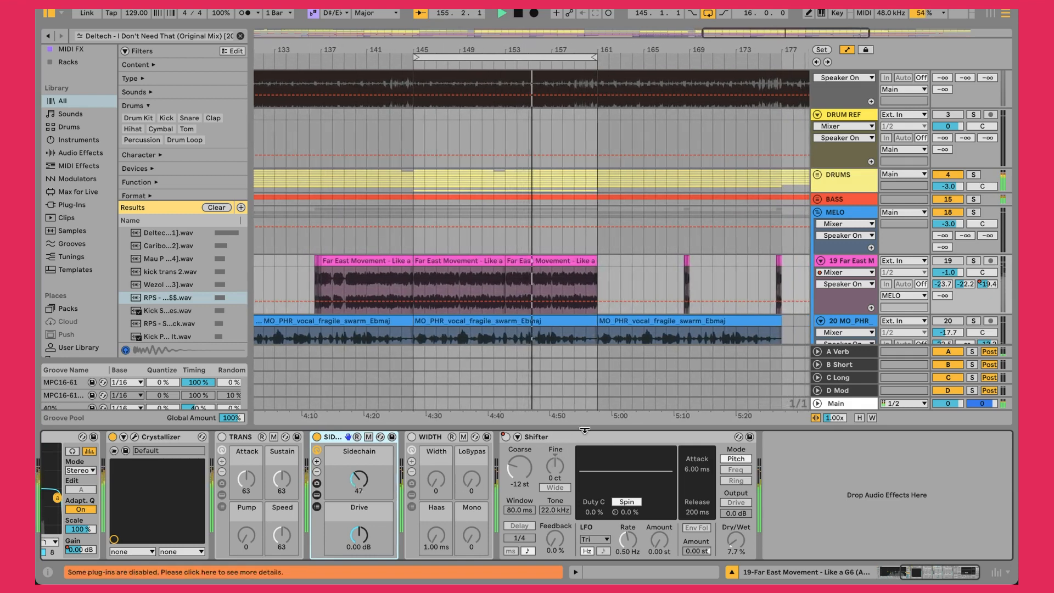
Display the Shifter's Device On automation on the Far East Movement track around bars 77 to 121
{"action": "left_click", "coordinate": [873, 272]}
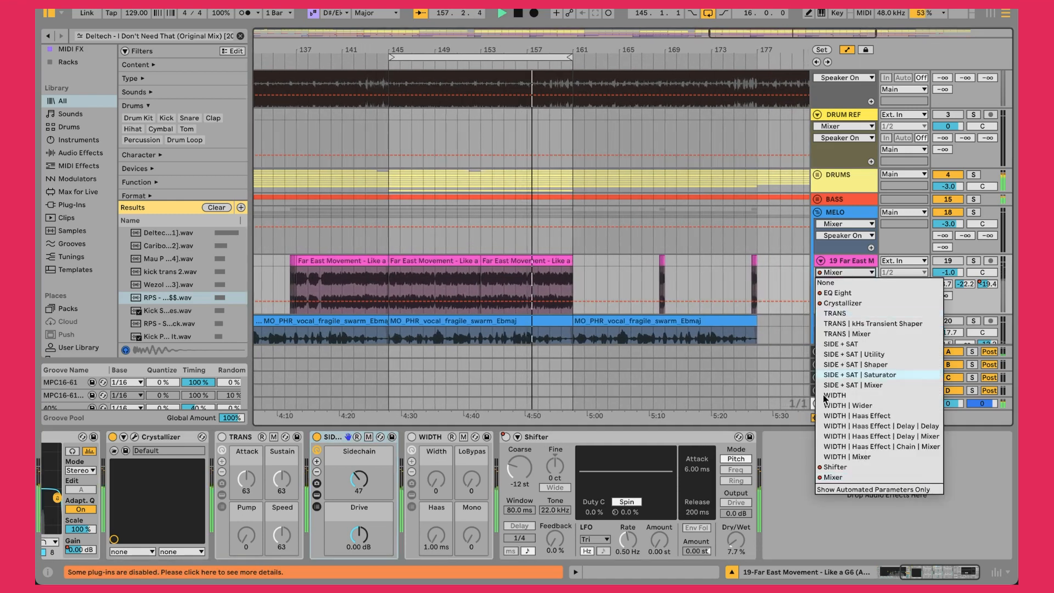
{"action": "left_click", "coordinate": [835, 466]}
{"action": "scroll", "coordinate": [571, 301], "scroll_direction": "left", "scroll_amount": 15}
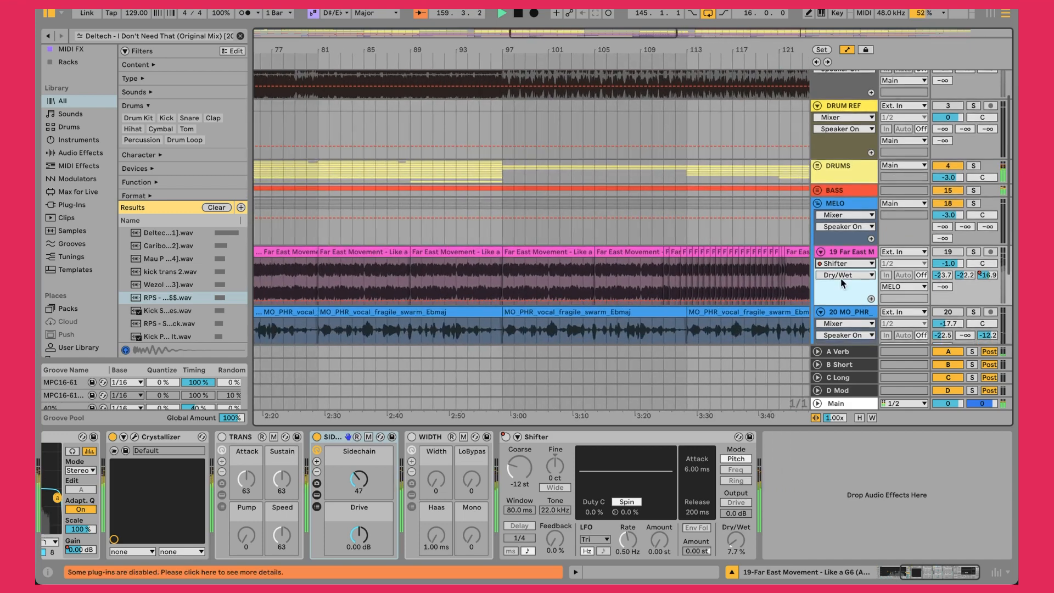
{"action": "left_click", "coordinate": [844, 276]}
{"action": "left_click", "coordinate": [839, 286]}
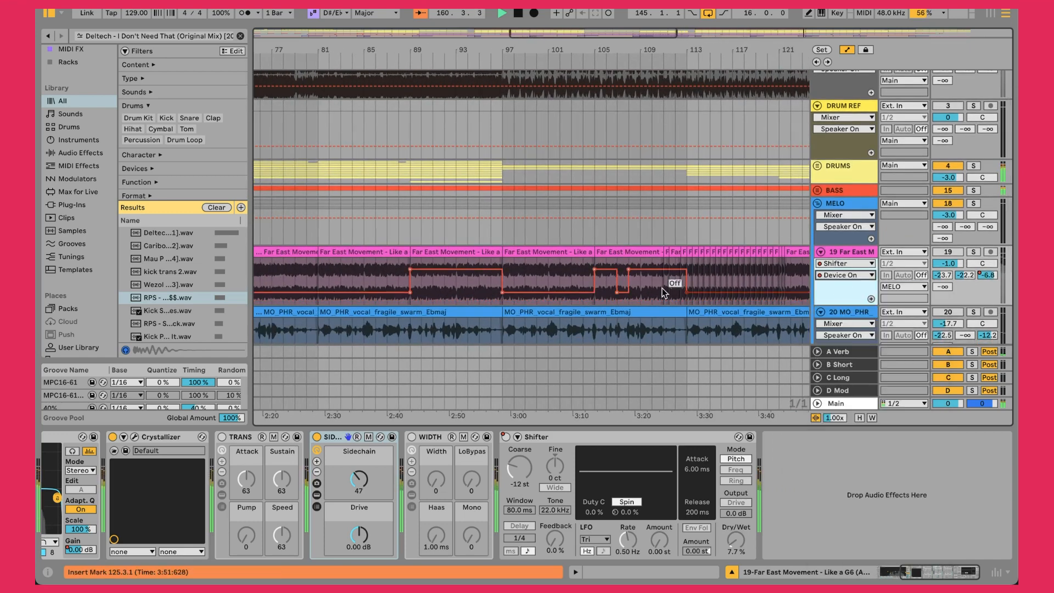
Play the Shifter section from 86.1.1, solo the Far East Movement vocal track to hear the effect, and turn its solo off
{"action": "left_click", "coordinate": [394, 283]}
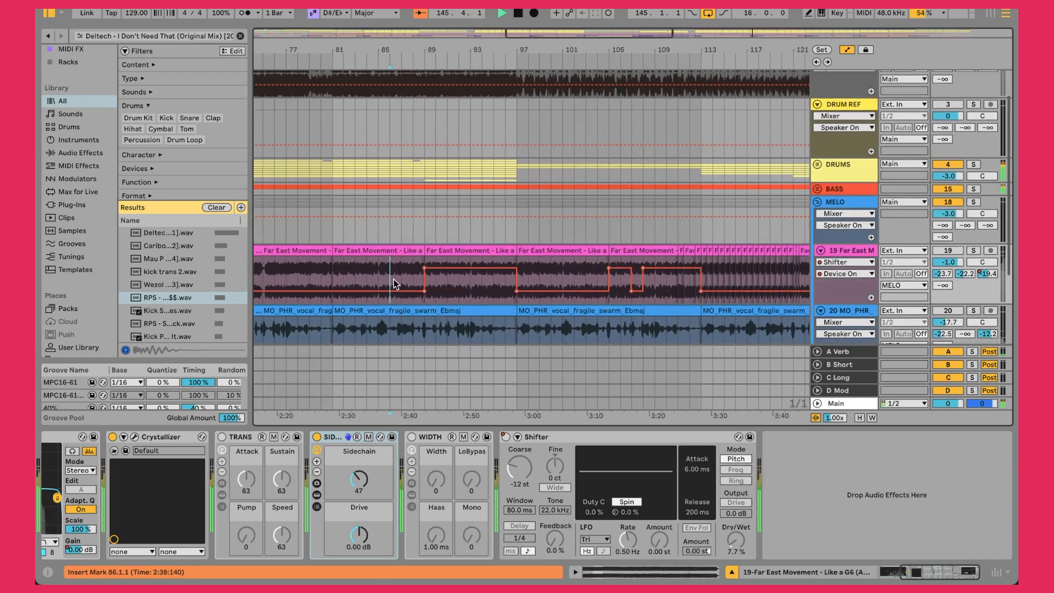
{"action": "key", "text": "space"}
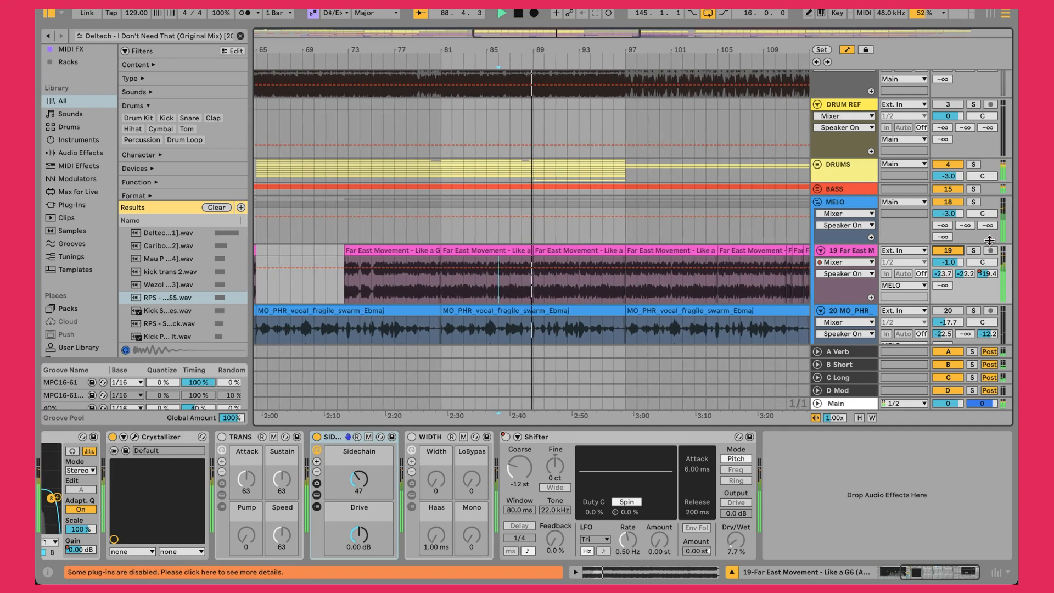
{"action": "left_click", "coordinate": [974, 250]}
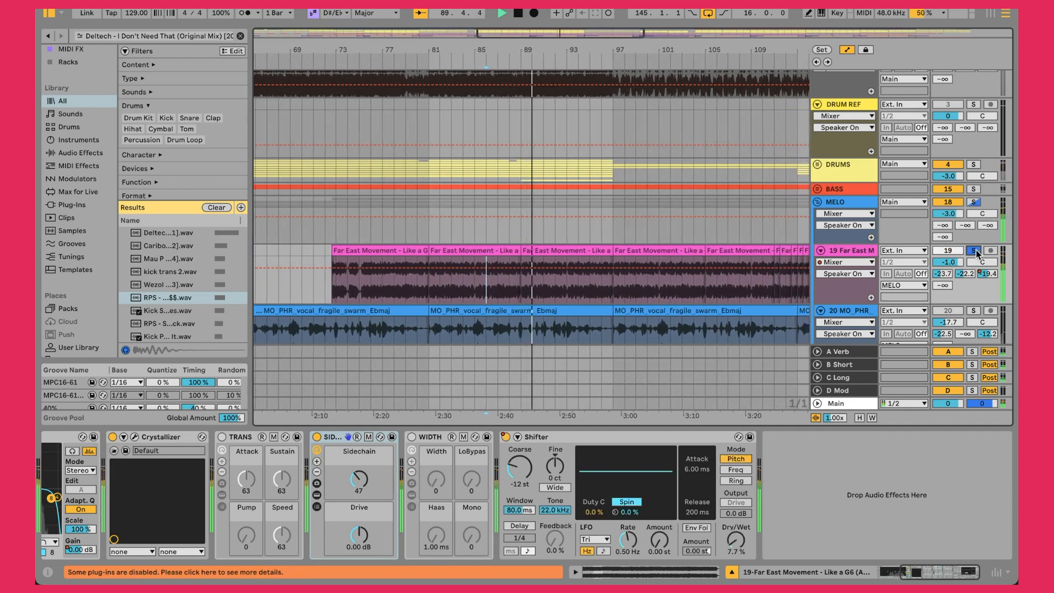
{"action": "left_click", "coordinate": [975, 251]}
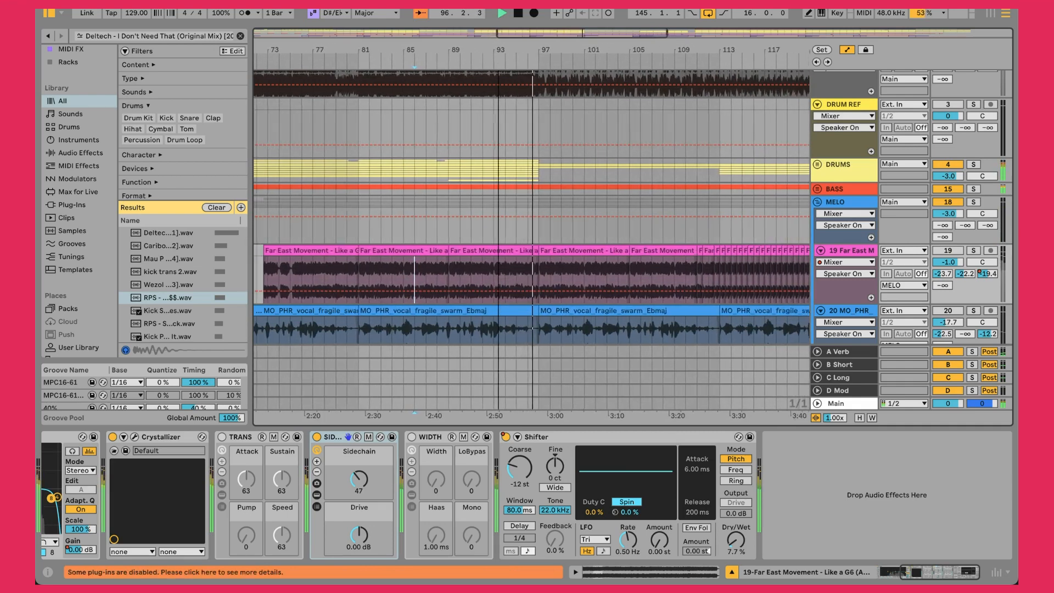
Zoom out the arrangement to show all vocal sections and play the second drop from 145.1.1
{"action": "left_click_drag", "start_coordinate": [499, 53], "coordinate": [499, 48]}
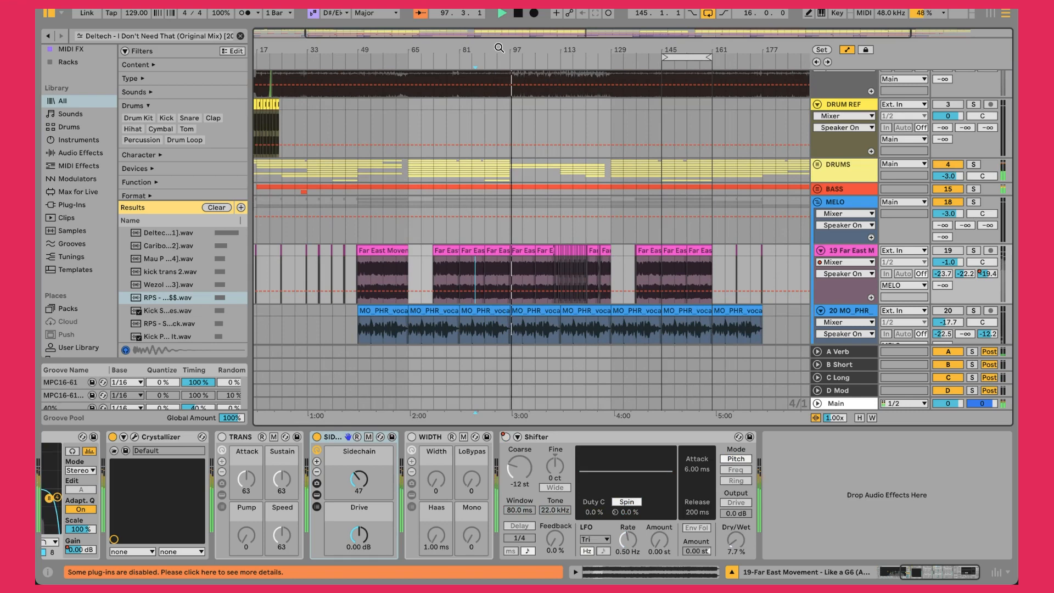
{"action": "scroll", "coordinate": [676, 225], "scroll_direction": "down", "scroll_amount": 3}
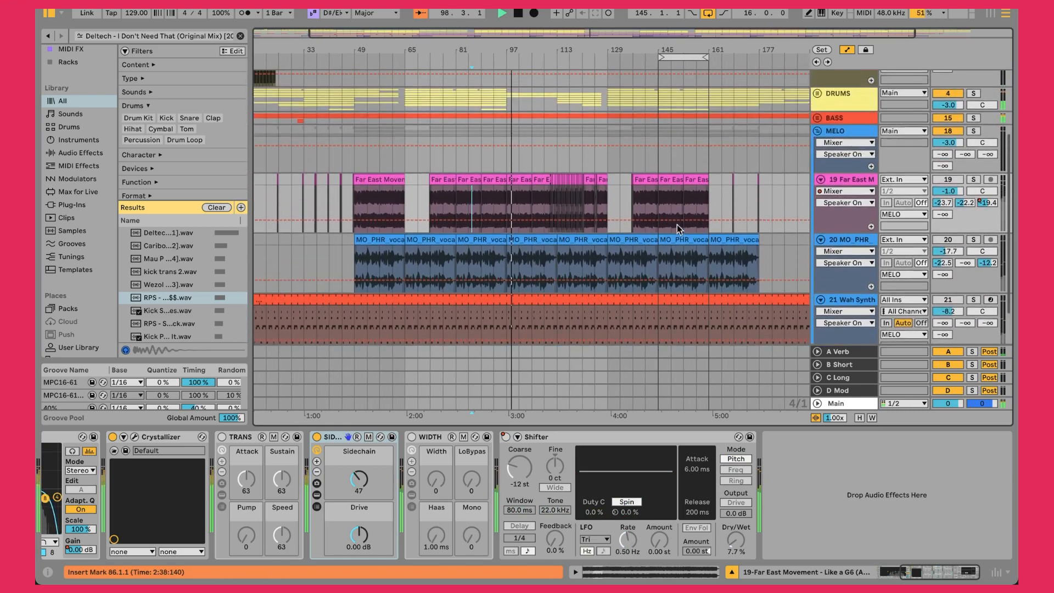
{"action": "left_click", "coordinate": [658, 170]}
{"action": "key", "text": "space"}
{"action": "key", "text": "space"}
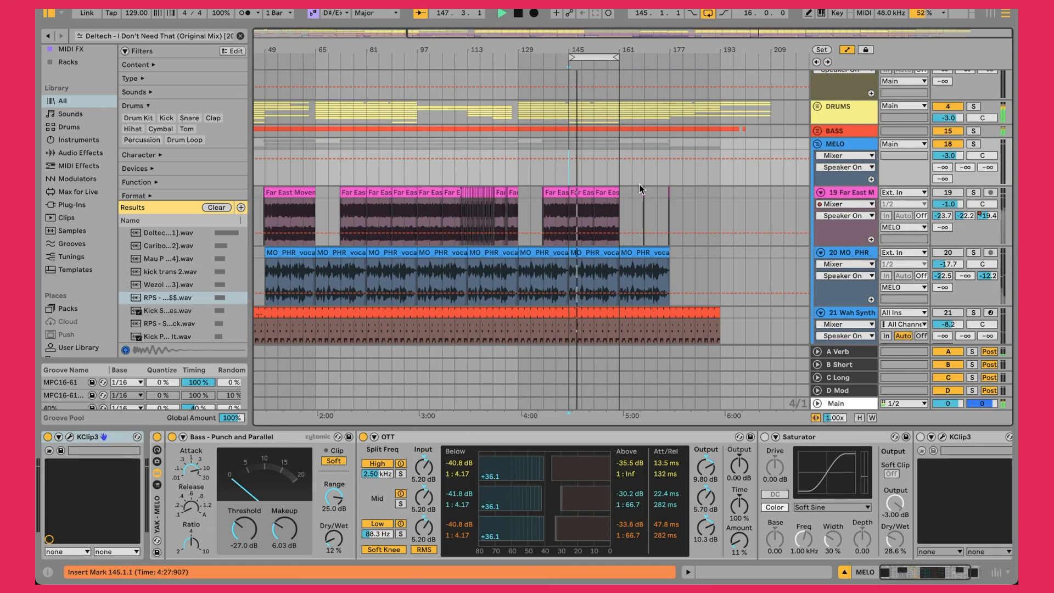
Unfold the BASS group and examine its Subs and Mid Bass tracks during playback
{"action": "left_click", "coordinate": [817, 131]}
{"action": "scroll", "coordinate": [647, 238], "scroll_direction": "left", "scroll_amount": 5}
{"action": "scroll", "coordinate": [648, 238], "scroll_direction": "down", "scroll_amount": 2}
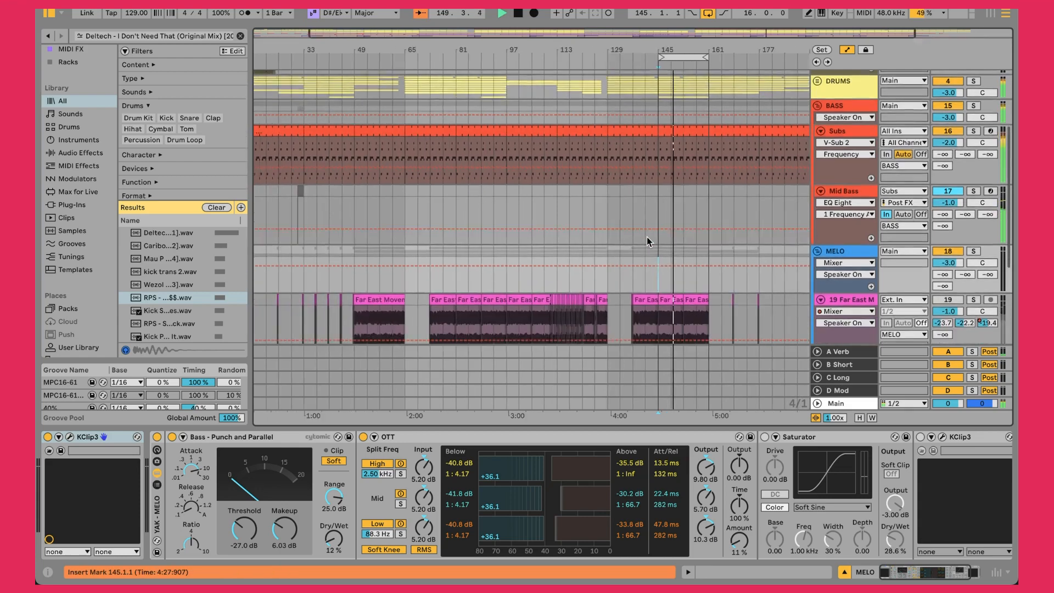
{"action": "scroll", "coordinate": [648, 238], "scroll_direction": "up", "scroll_amount": 2}
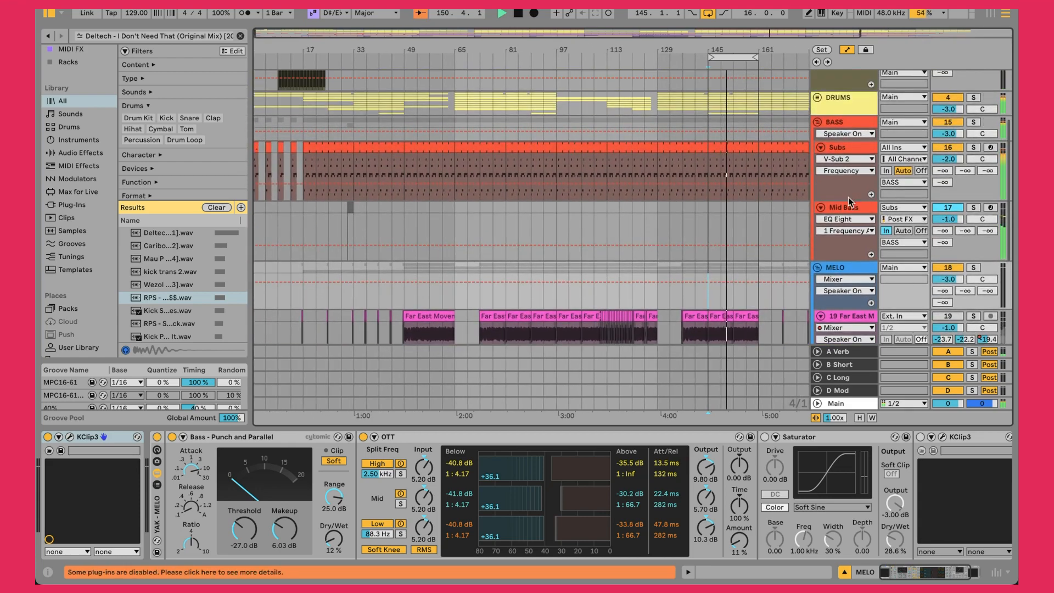
Display the Pitch device's Pitch automation on the Mid Bass track and examine the start of its device chain
{"action": "left_click", "coordinate": [848, 212]}
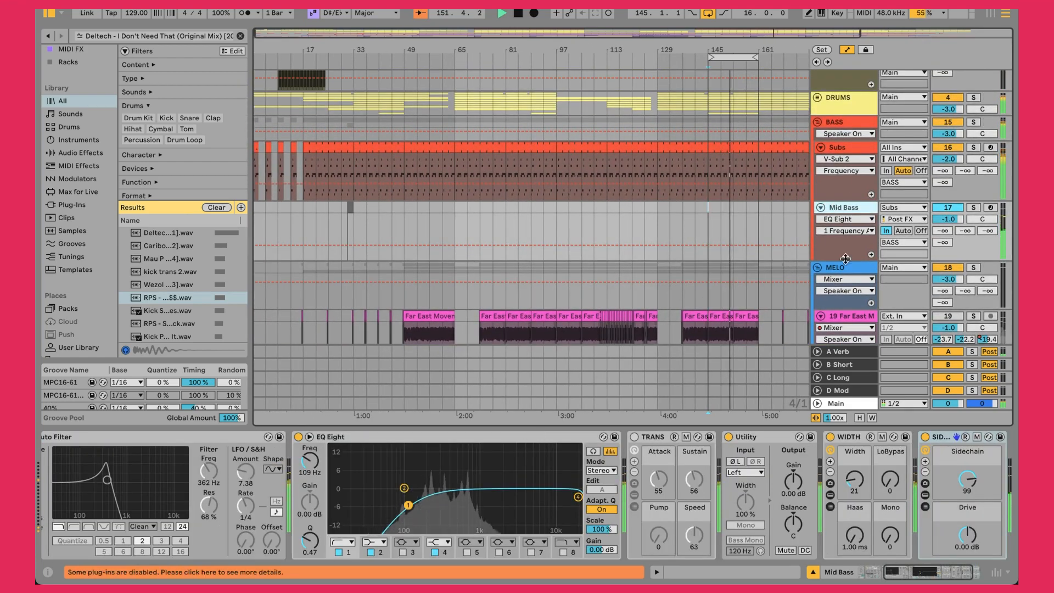
{"action": "left_click", "coordinate": [848, 219]}
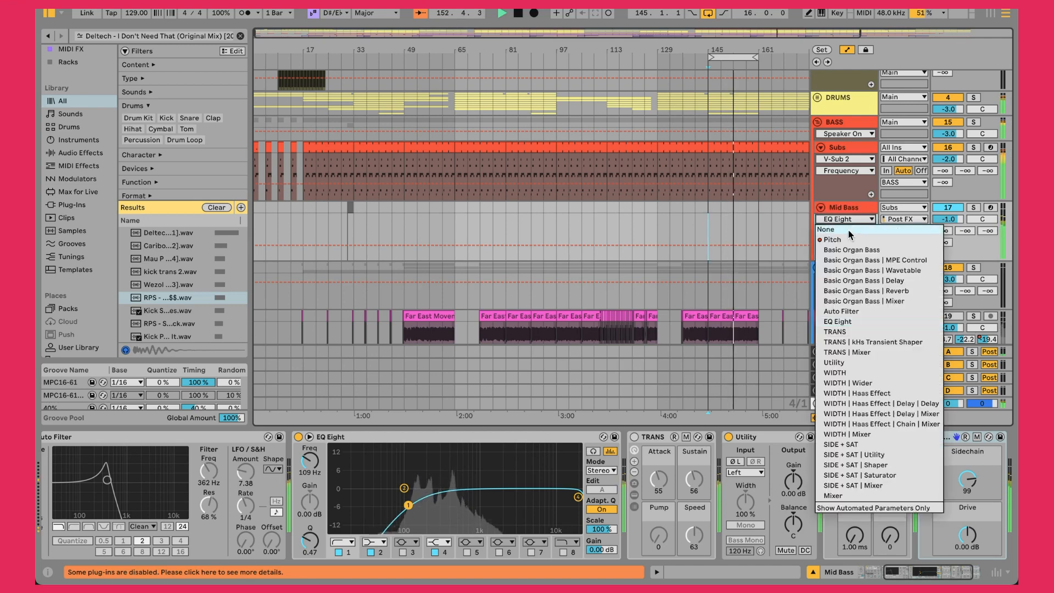
{"action": "left_click", "coordinate": [845, 239]}
{"action": "scroll", "coordinate": [708, 221], "scroll_direction": "up", "scroll_amount": 2}
{"action": "scroll", "coordinate": [708, 220], "scroll_direction": "left", "scroll_amount": 1}
{"action": "scroll", "coordinate": [708, 220], "scroll_direction": "up", "scroll_amount": 1}
{"action": "scroll", "coordinate": [345, 453], "scroll_direction": "left", "scroll_amount": 5}
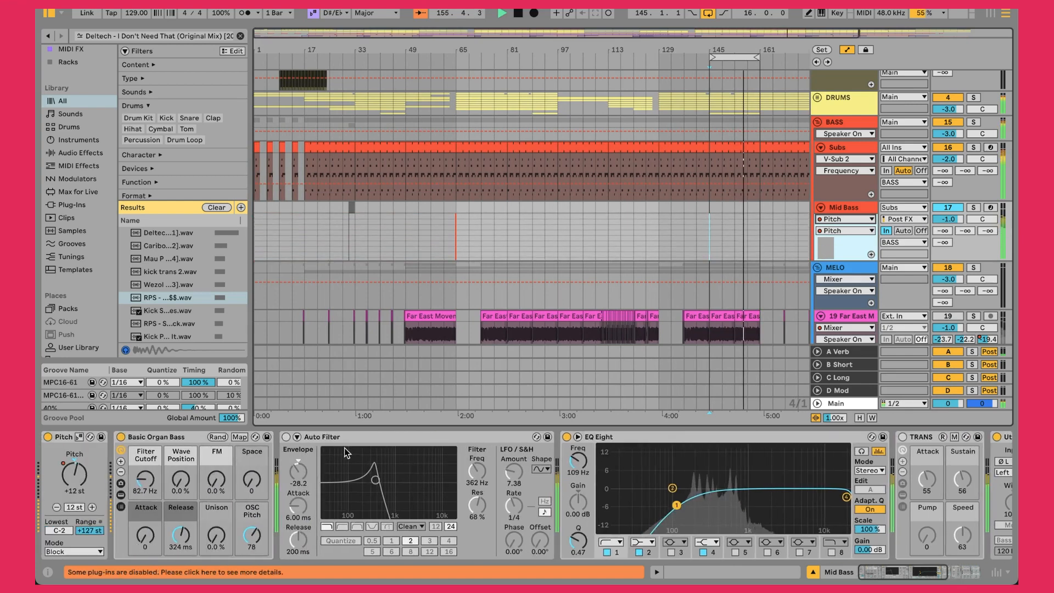
{"action": "left_click", "coordinate": [546, 258]}
Solo the BASS group and listen to it from 33.1.1 and at the first drop from 65.1.1
{"action": "scroll", "coordinate": [460, 210], "scroll_direction": "up", "scroll_amount": 5}
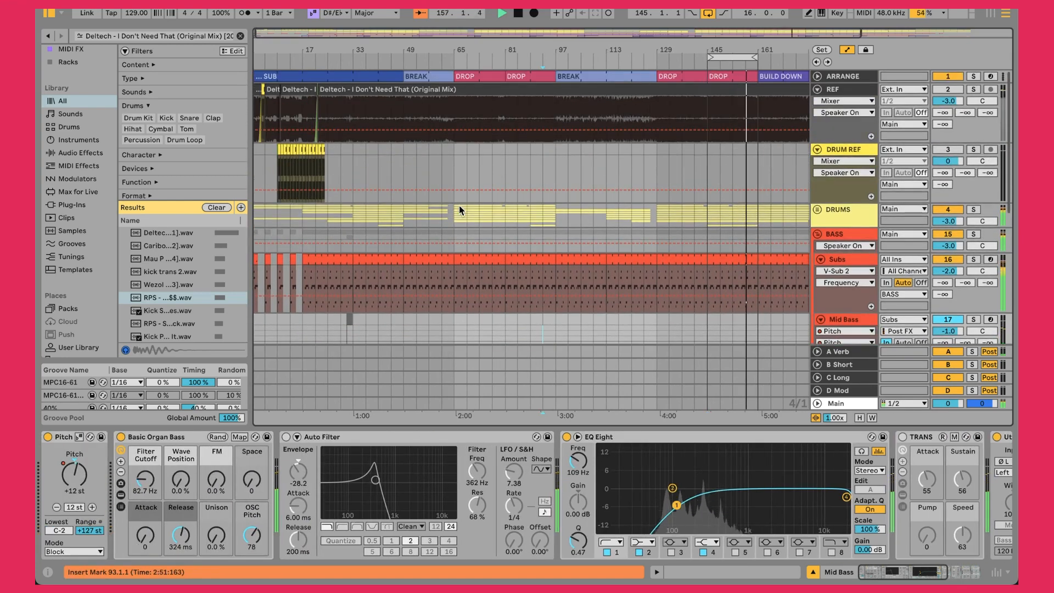
{"action": "left_click", "coordinate": [353, 173]}
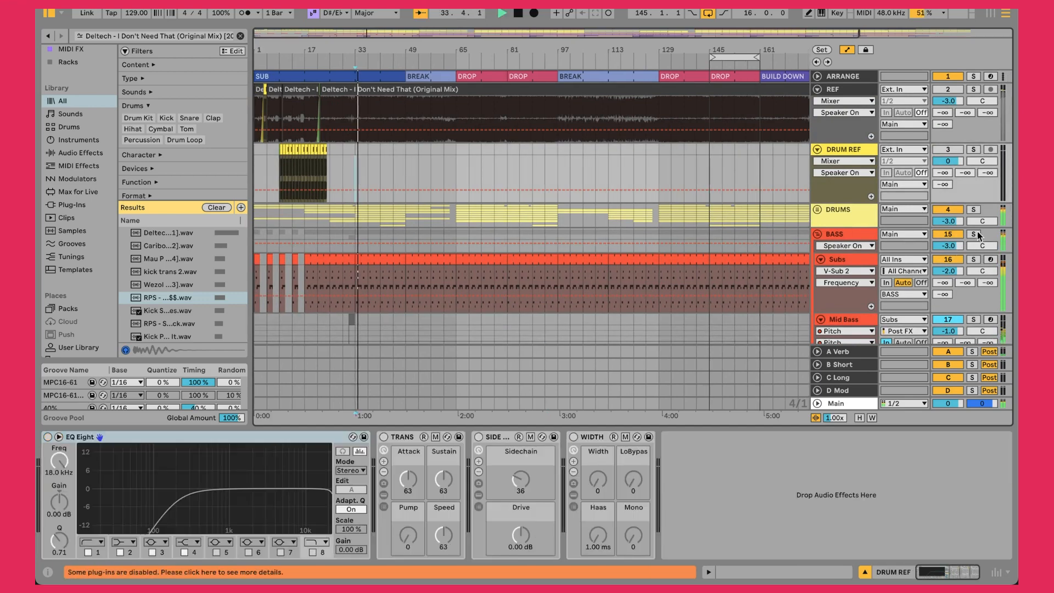
{"action": "left_click", "coordinate": [970, 237]}
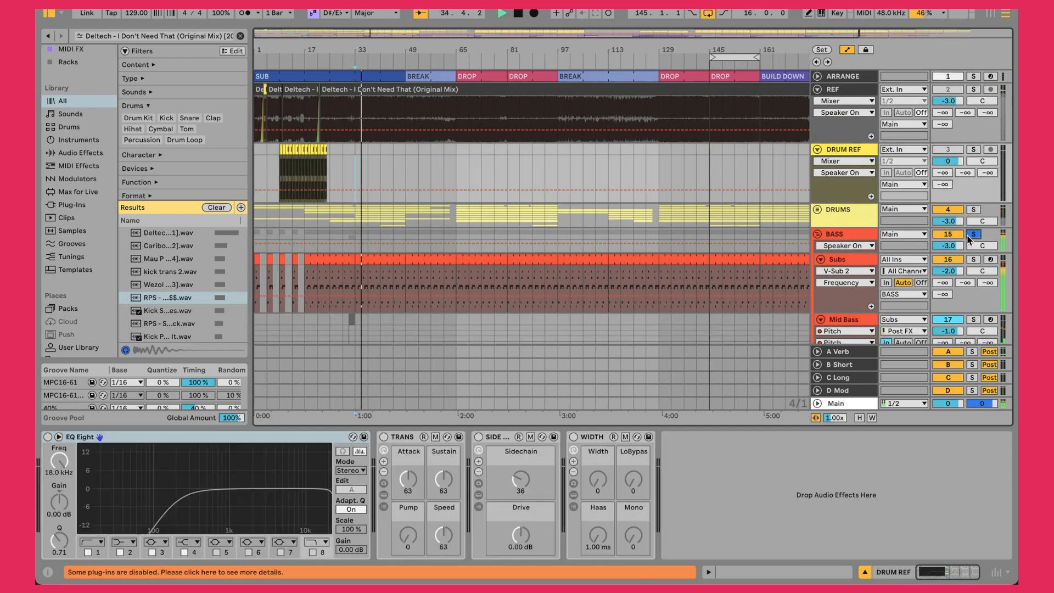
{"action": "left_click", "coordinate": [457, 166]}
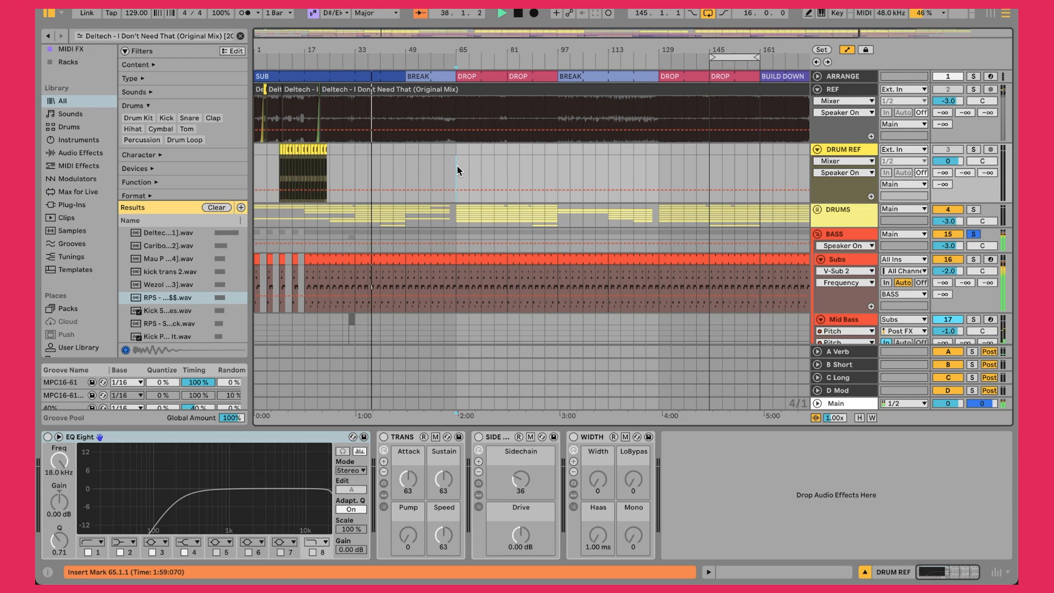
{"action": "key", "text": "space"}
{"action": "key", "text": "space"}
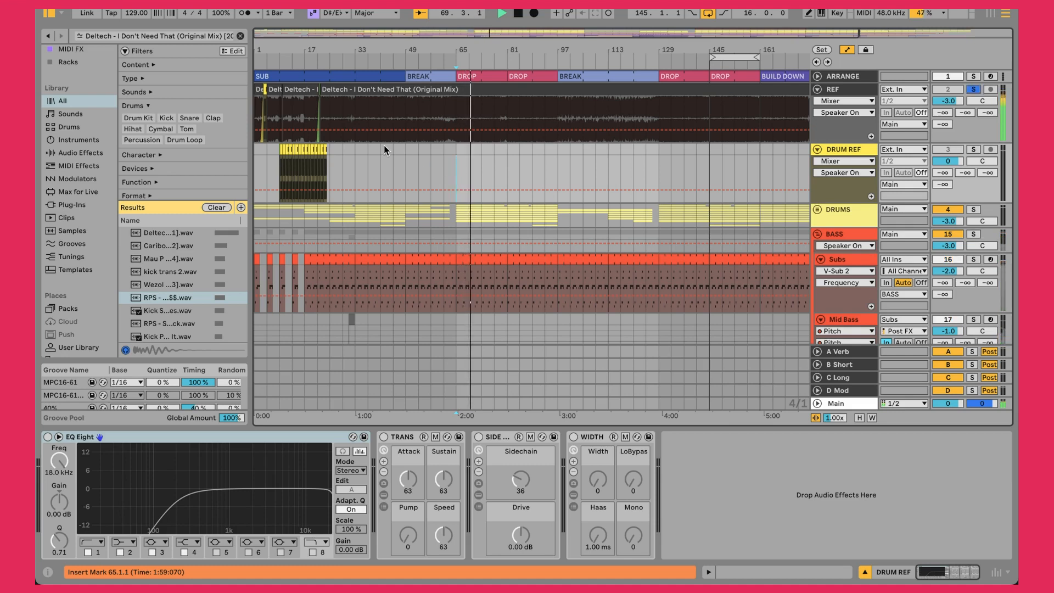
Play the soloed REF track from 37.1.1 and from 65.1.1 to compare its bass, and turn its solo off
{"action": "left_click", "coordinate": [370, 160]}
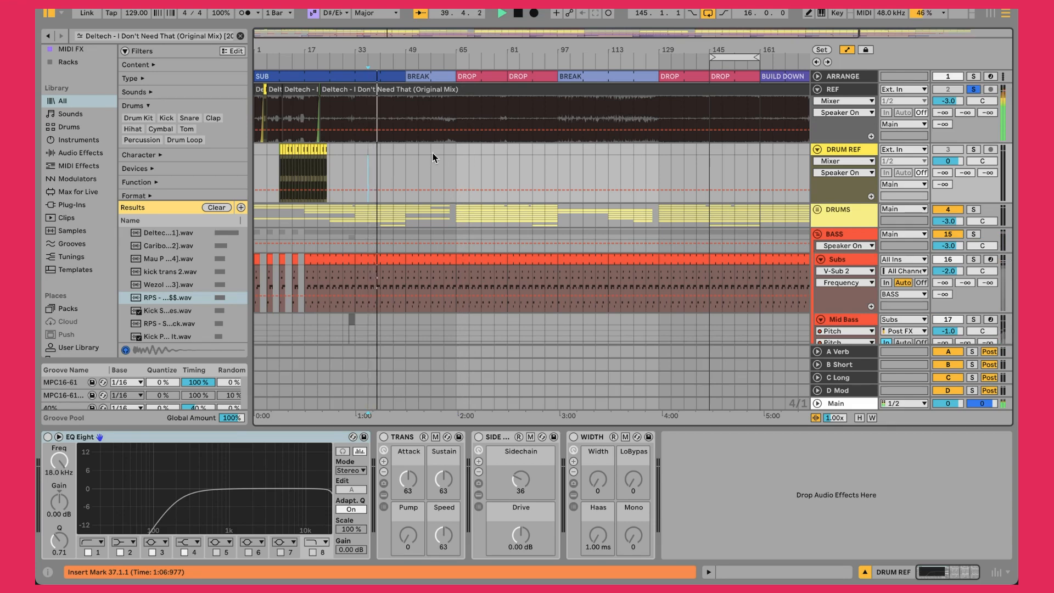
{"action": "left_click", "coordinate": [457, 153]}
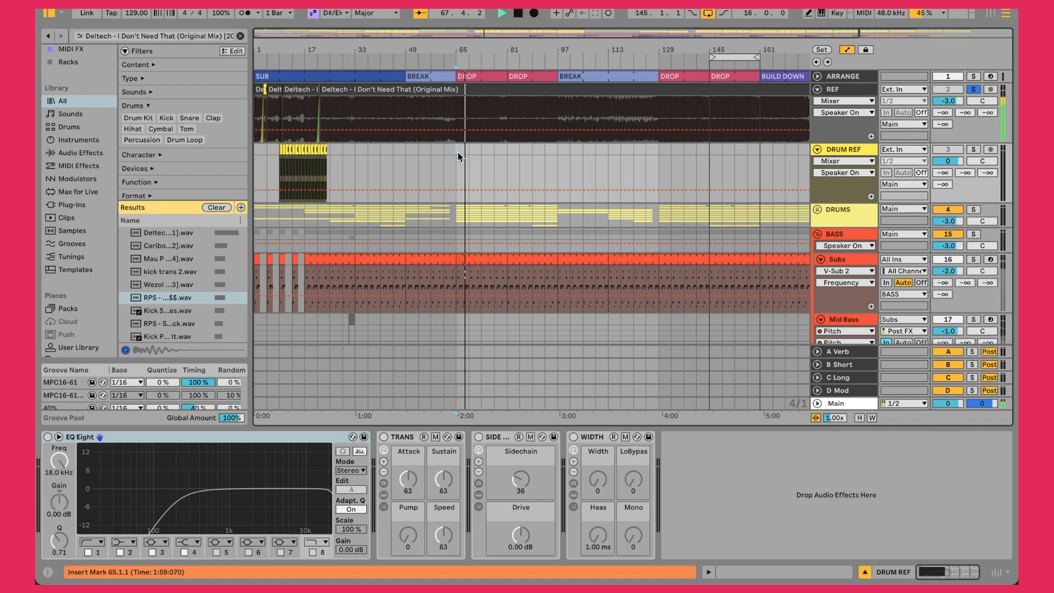
{"action": "left_click", "coordinate": [974, 90]}
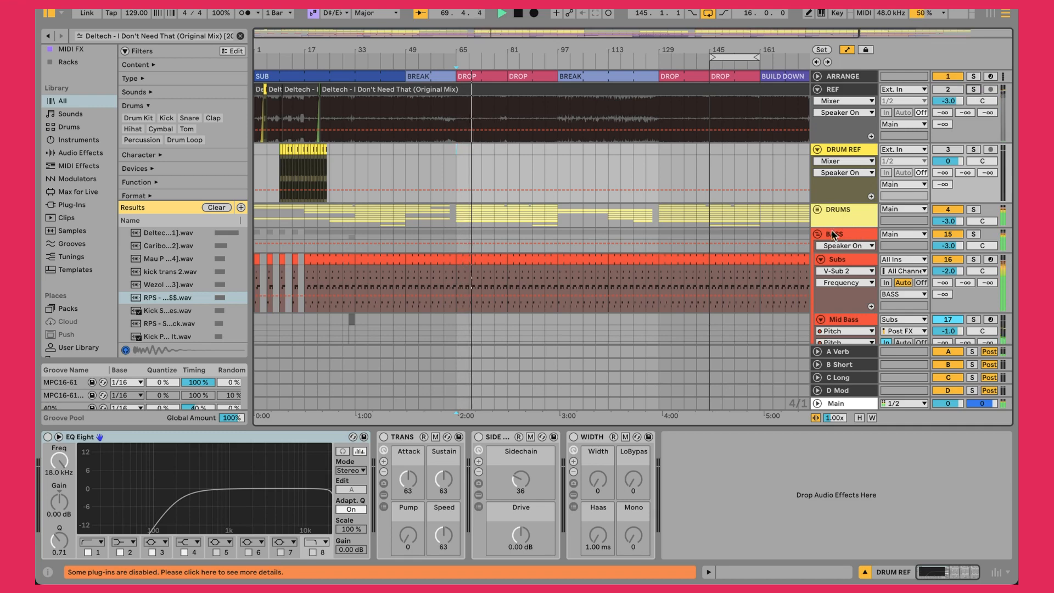
Examine the Subs track's V-Sub 2 rack and the Mid Bass track's devices while playing the drop from 65.1.1
{"action": "scroll", "coordinate": [833, 234], "scroll_direction": "down", "scroll_amount": 5}
{"action": "left_click", "coordinate": [847, 134]}
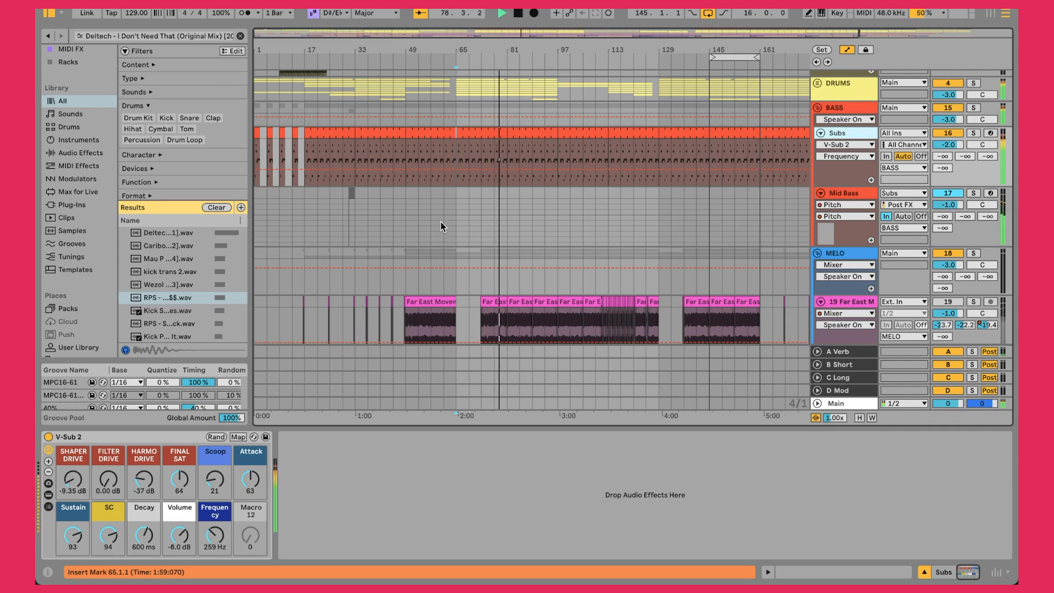
{"action": "left_click", "coordinate": [360, 201]}
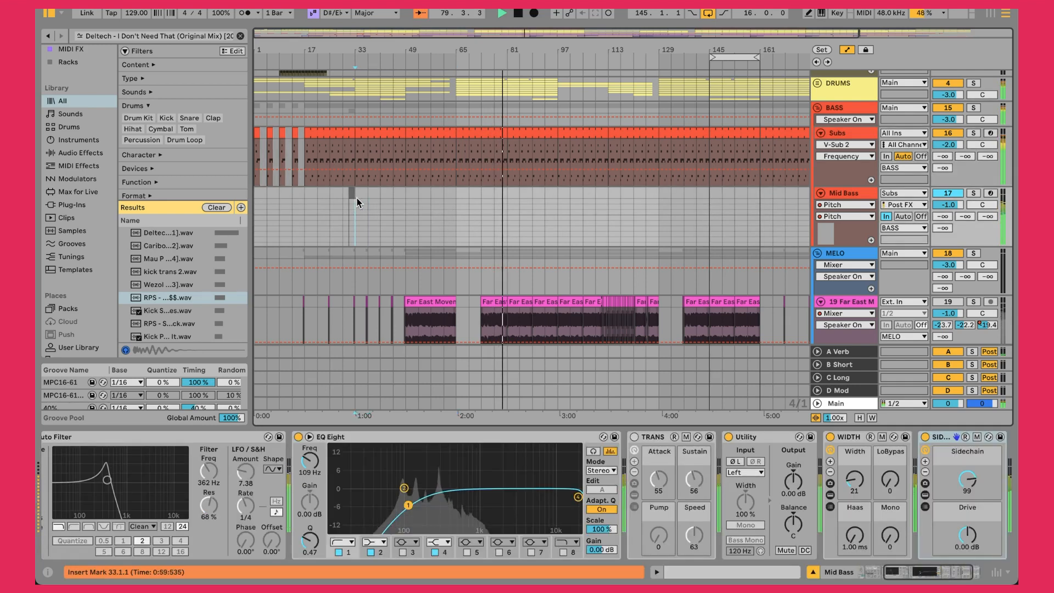
{"action": "left_click", "coordinate": [460, 189]}
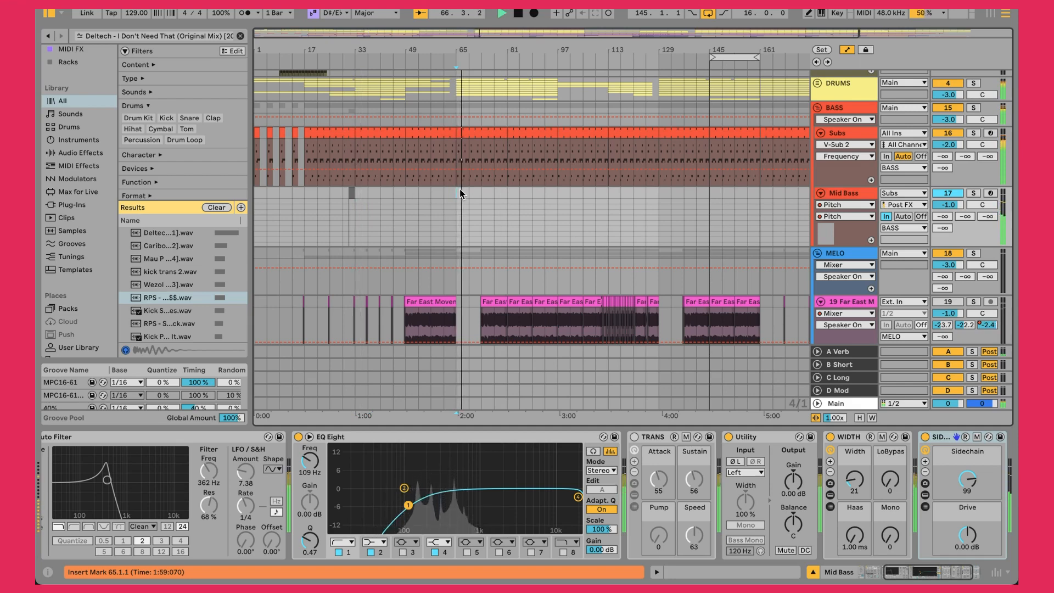
Fold the BASS group, play from 145.1.1, and bring the MELO group's tracks into view
{"action": "left_click", "coordinate": [818, 108]}
{"action": "scroll", "coordinate": [600, 182], "scroll_direction": "right", "scroll_amount": 3}
{"action": "scroll", "coordinate": [599, 181], "scroll_direction": "up", "scroll_amount": 3}
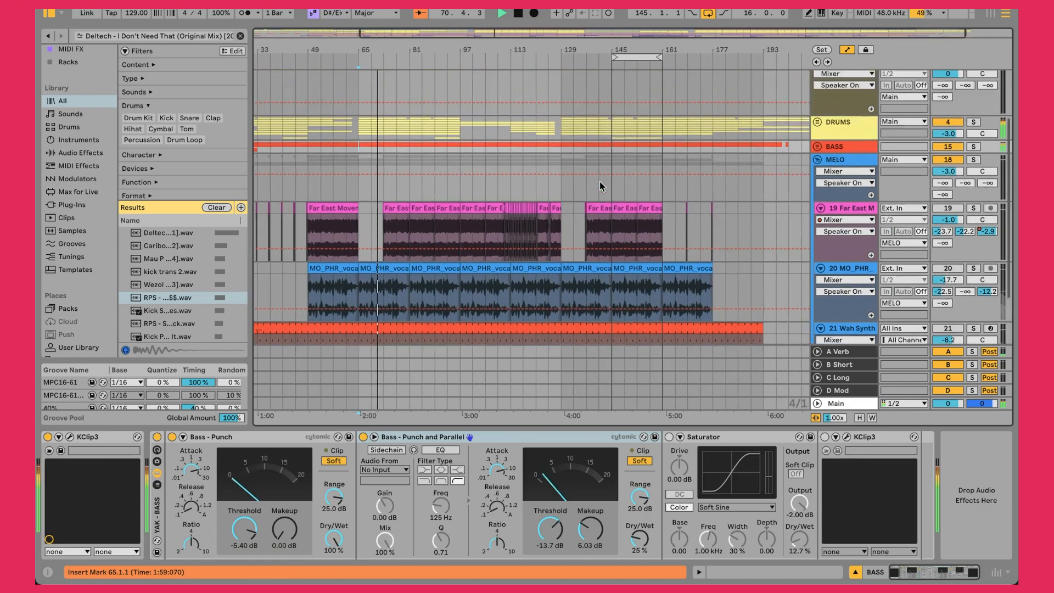
{"action": "left_click", "coordinate": [614, 200]}
{"action": "key", "text": "space"}
{"action": "key", "text": "space"}
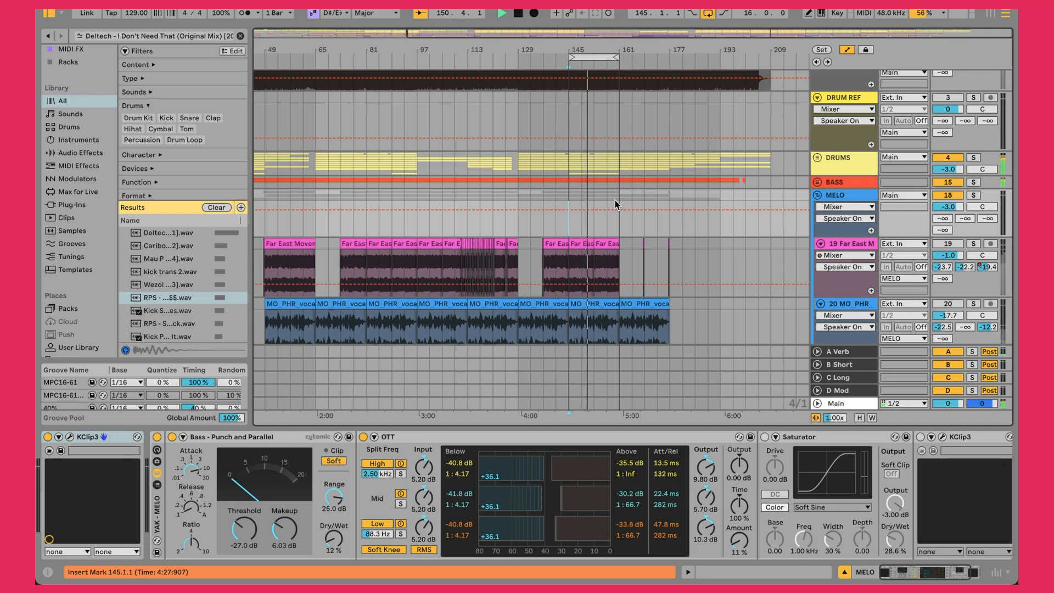
{"action": "scroll", "coordinate": [615, 201], "scroll_direction": "down", "scroll_amount": 3}
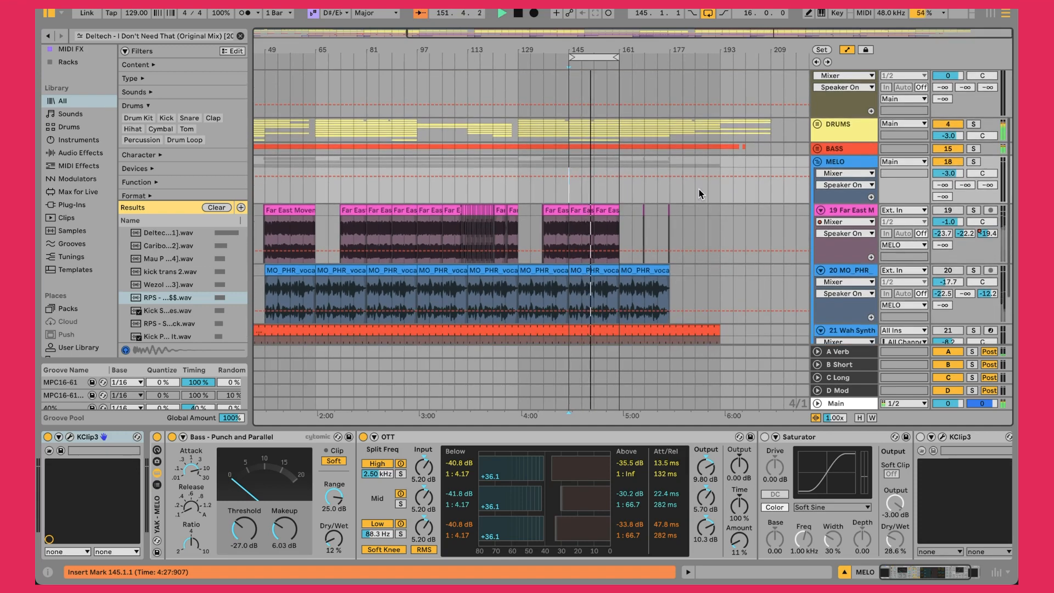
{"action": "scroll", "coordinate": [699, 189], "scroll_direction": "down", "scroll_amount": 5}
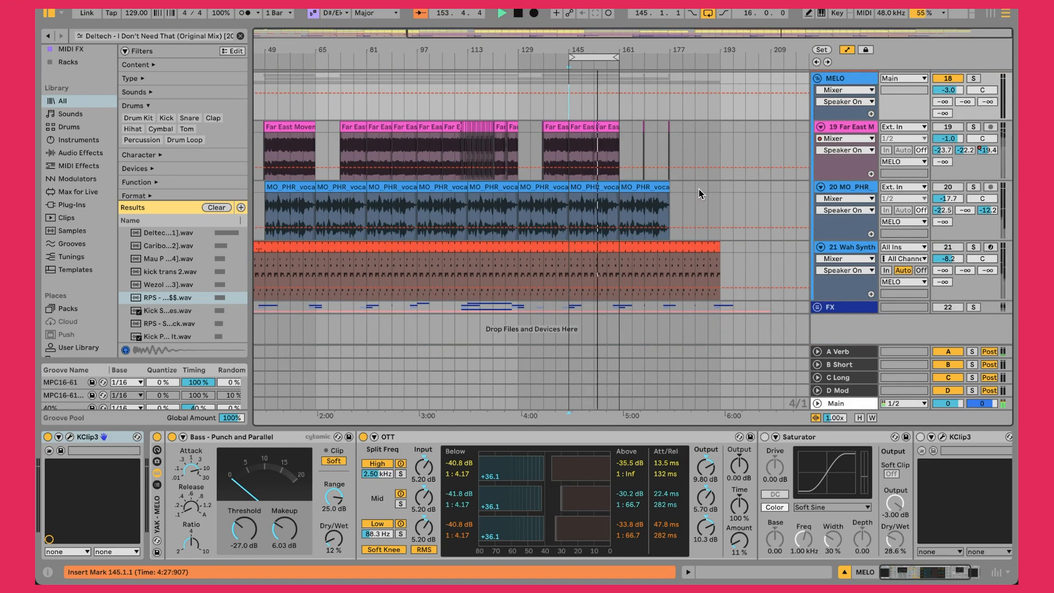
Activate the MO_PHR vocal track and move the 16-bar loop to 129.1.1 for playback
{"action": "left_click", "coordinate": [571, 208]}
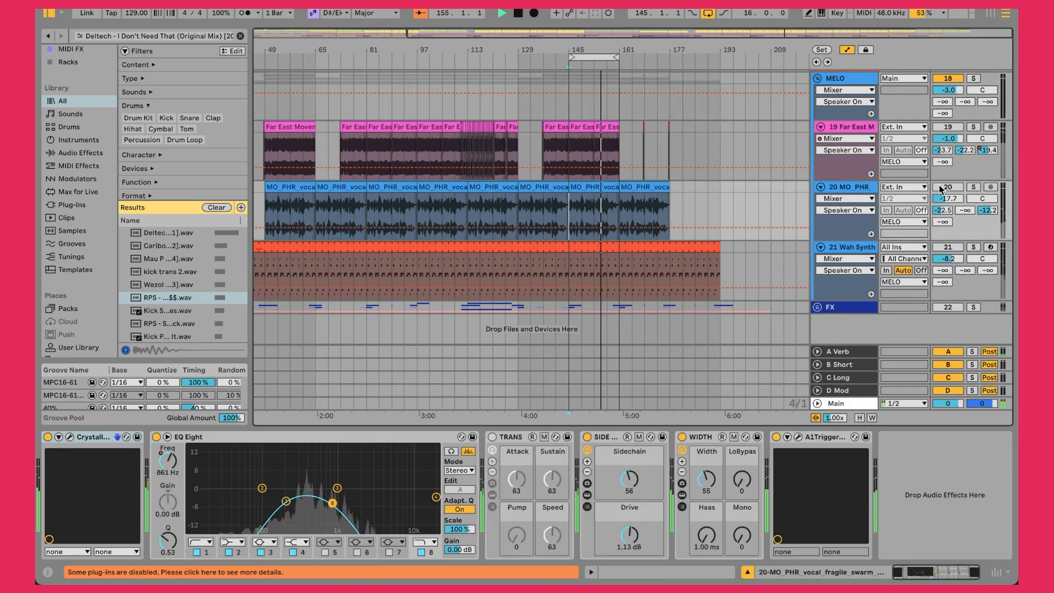
{"action": "left_click", "coordinate": [519, 217]}
{"action": "key", "text": "space"}
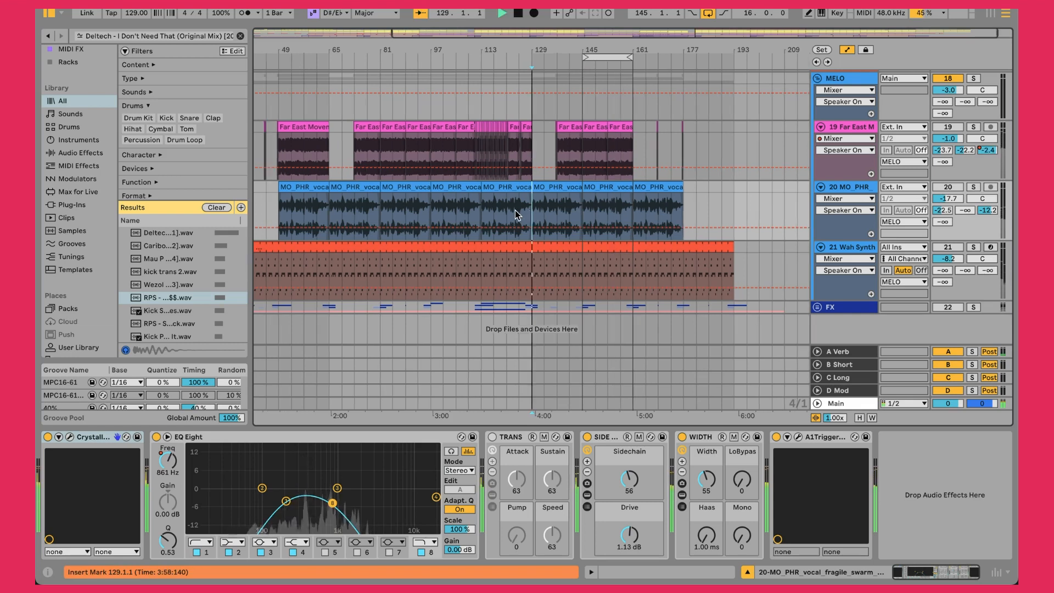
{"action": "key", "text": "space"}
{"action": "left_click_drag", "start_coordinate": [606, 57], "coordinate": [561, 56]}
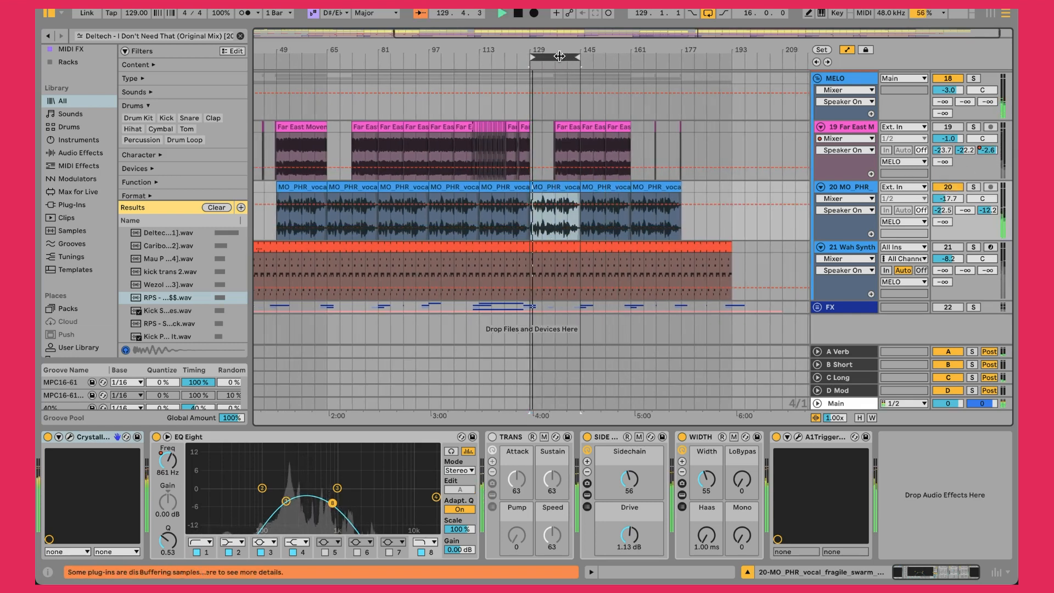
Solo the MO_PHR vocal track and inspect its Crystallizer plug-in with the Accordion Crystals preset
{"action": "left_click", "coordinate": [973, 187]}
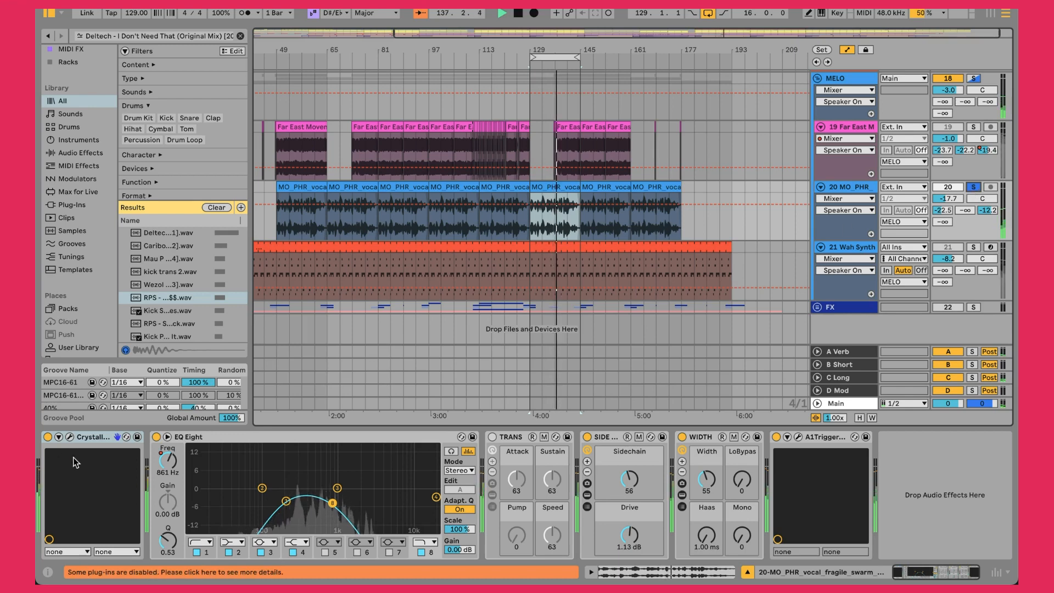
{"action": "left_click", "coordinate": [69, 437]}
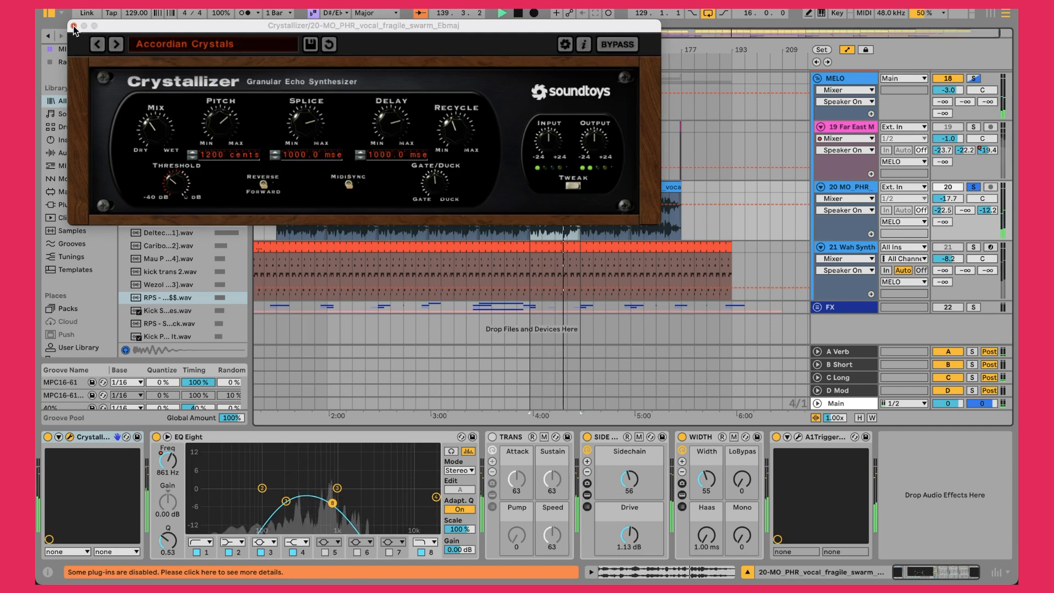
{"action": "left_click", "coordinate": [73, 27]}
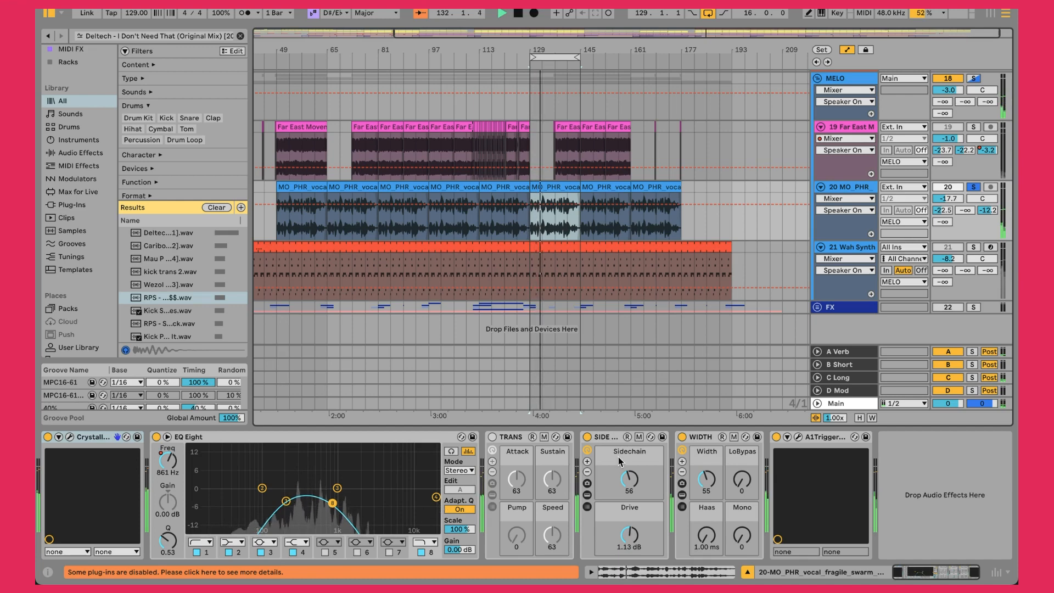
Examine the MO_PHR vocal's SIDE + SAT rack and the Wider plug-in inside its WIDTH rack
{"action": "left_click", "coordinate": [638, 497]}
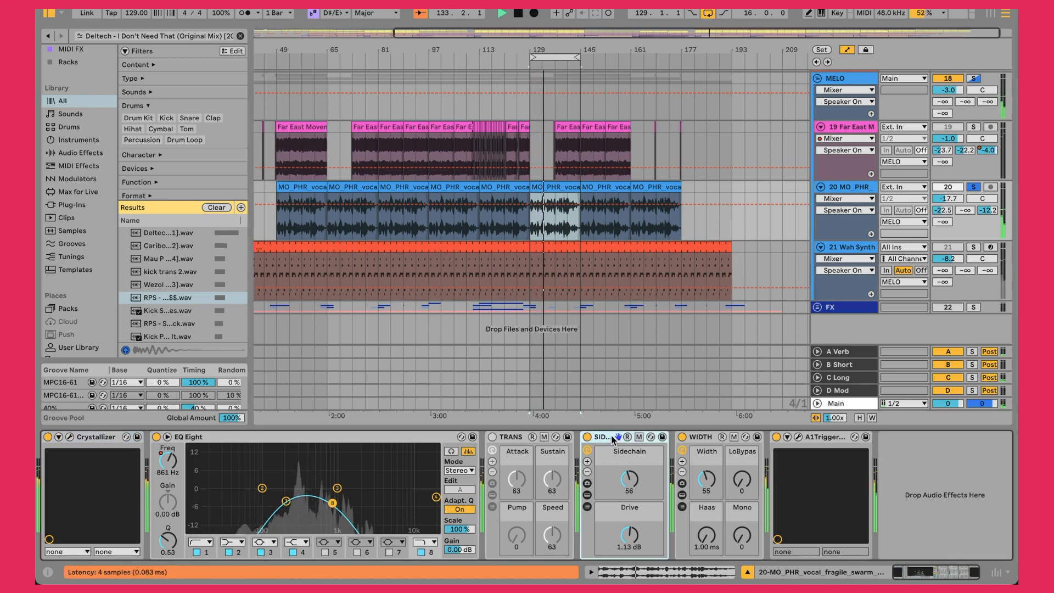
{"action": "left_click", "coordinate": [639, 548]}
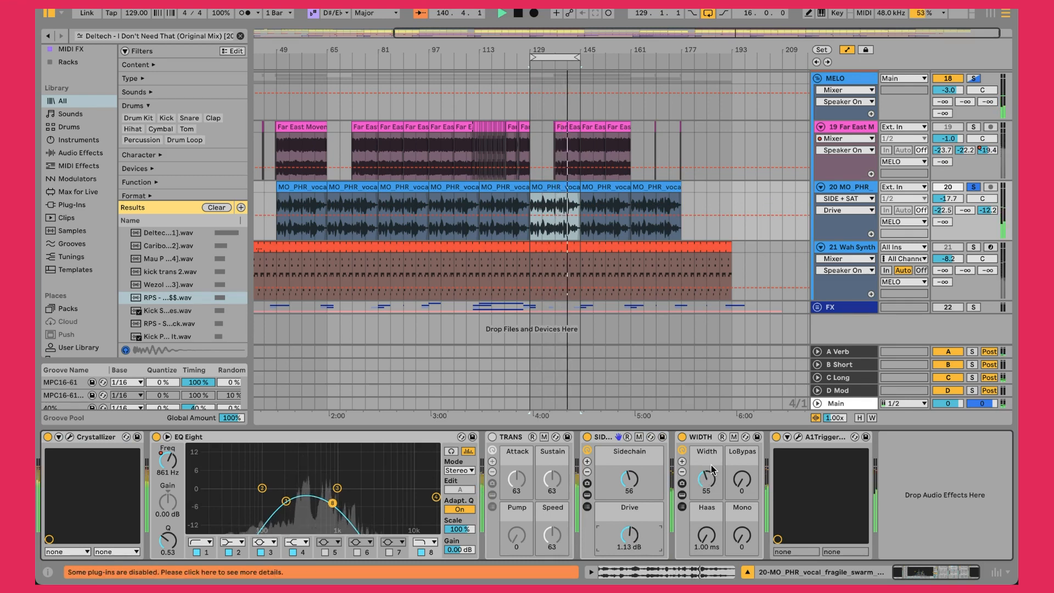
{"action": "left_click", "coordinate": [681, 495]}
{"action": "left_click", "coordinate": [794, 437]}
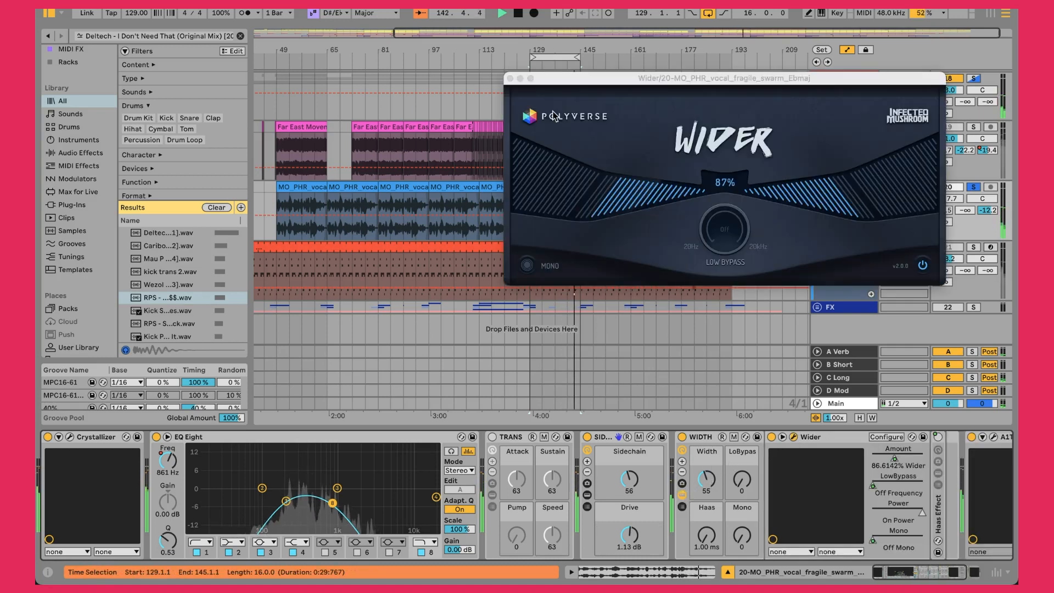
{"action": "left_click", "coordinate": [510, 79]}
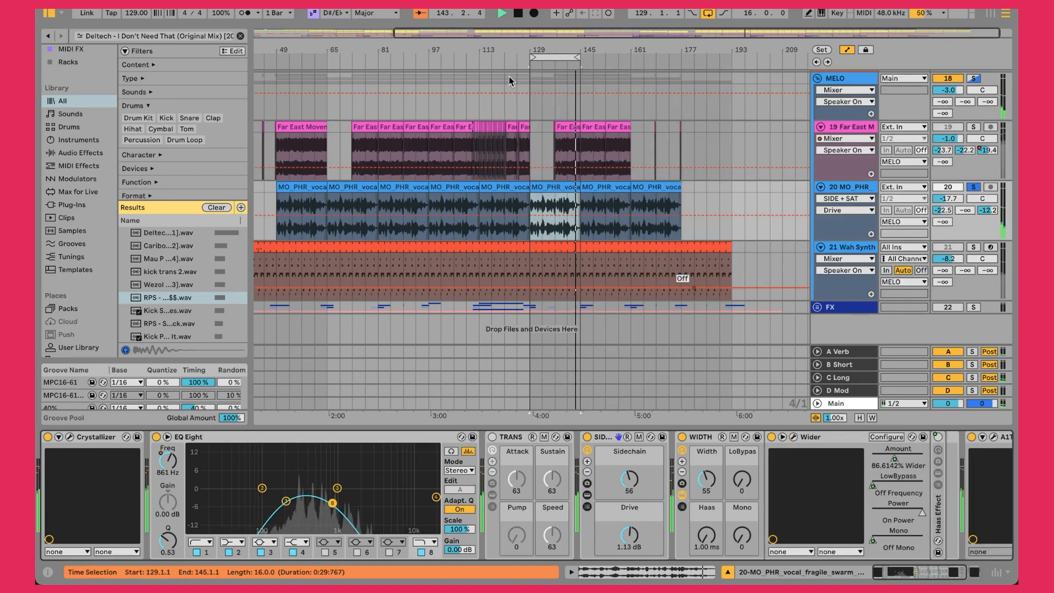
{"action": "left_click", "coordinate": [682, 494]}
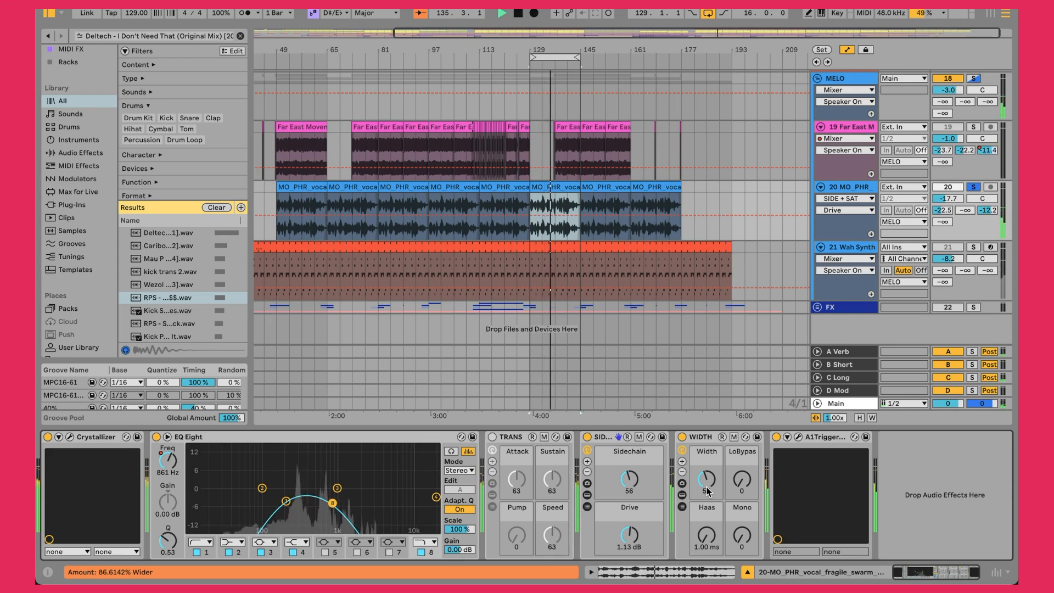
Inspect the A1TriggerGate plug-in on the MO_PHR vocal, close its window, and turn the track's solo off
{"action": "left_click", "coordinate": [798, 437]}
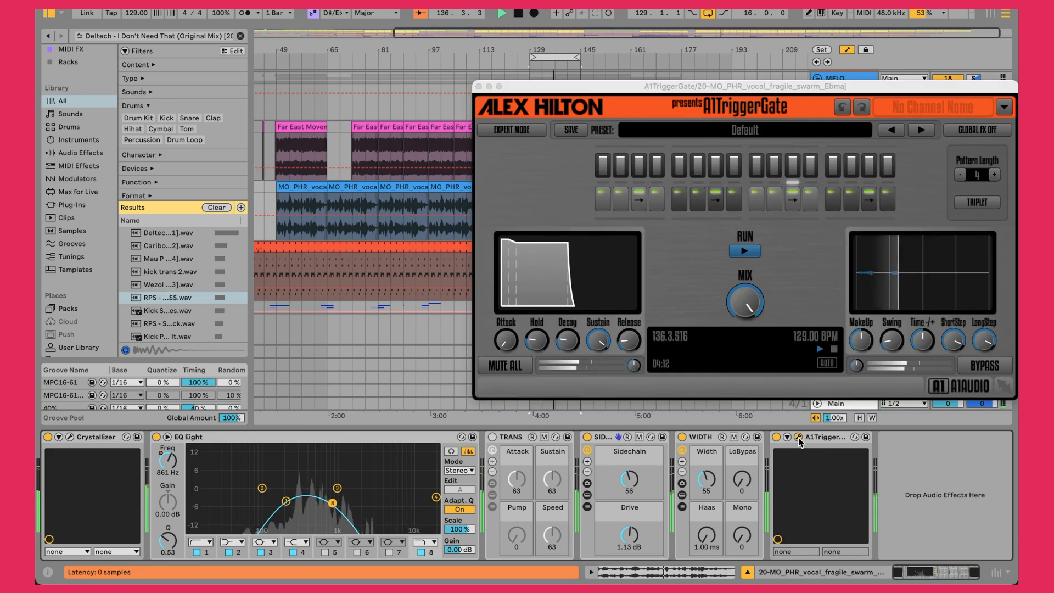
{"action": "left_click_drag", "start_coordinate": [621, 89], "coordinate": [423, 99]}
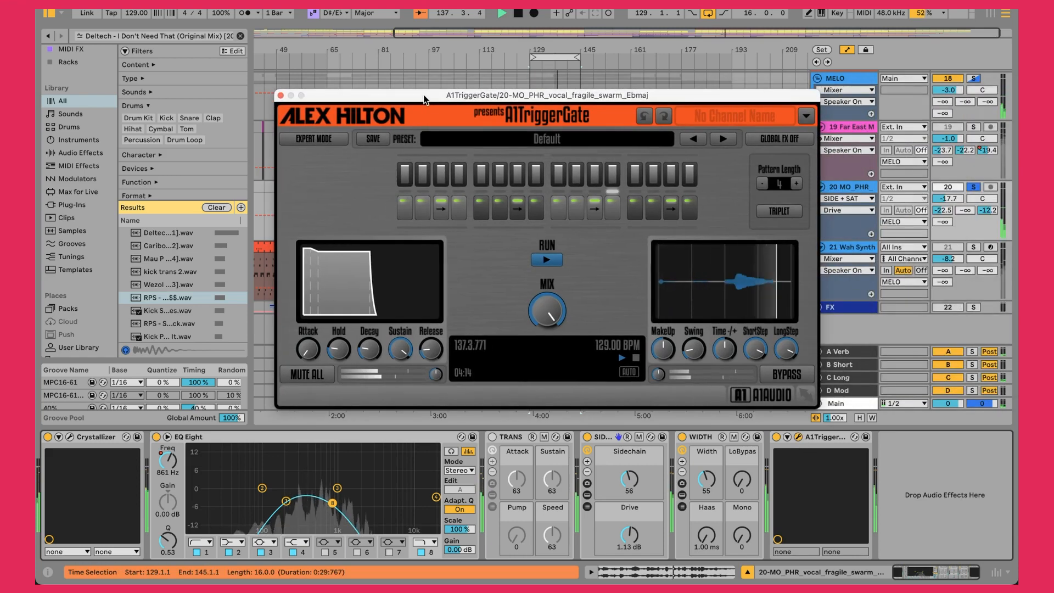
{"action": "left_click", "coordinate": [280, 96]}
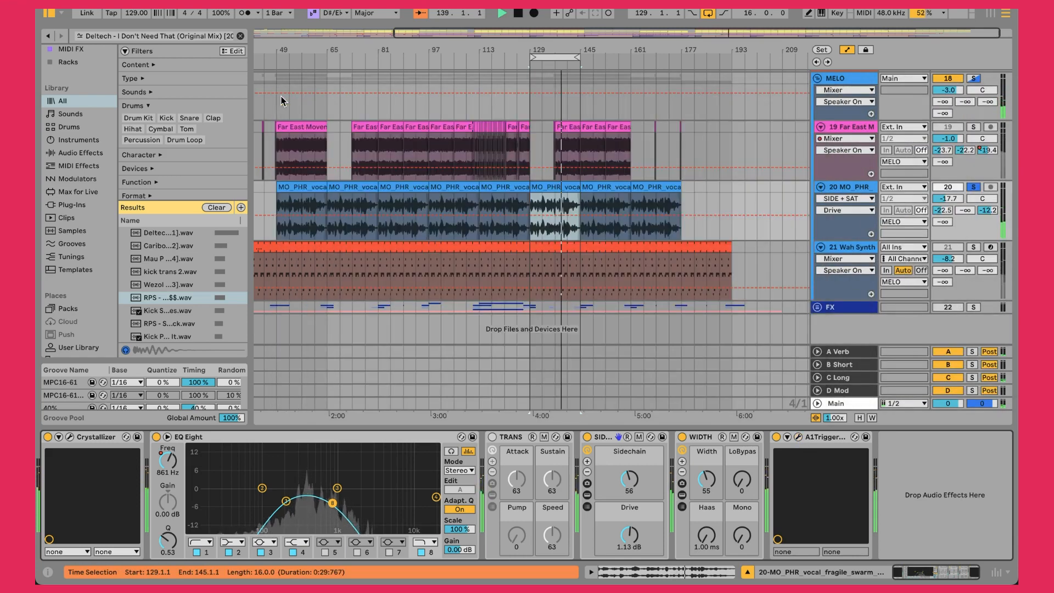
{"action": "left_click", "coordinate": [974, 187]}
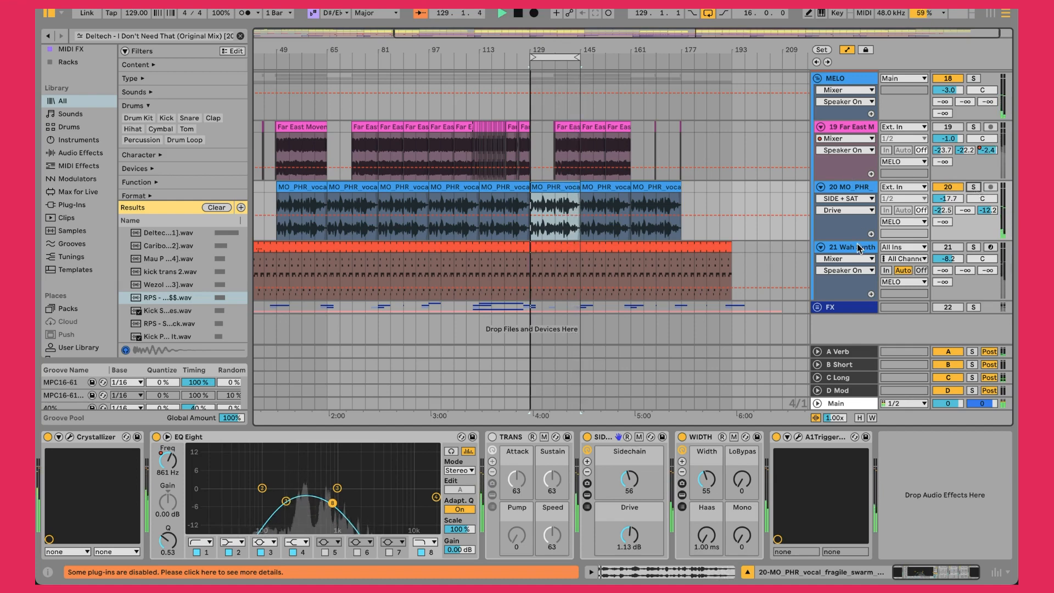
Show the Wah Synth track's device chain and activate the track
{"action": "left_click", "coordinate": [845, 282]}
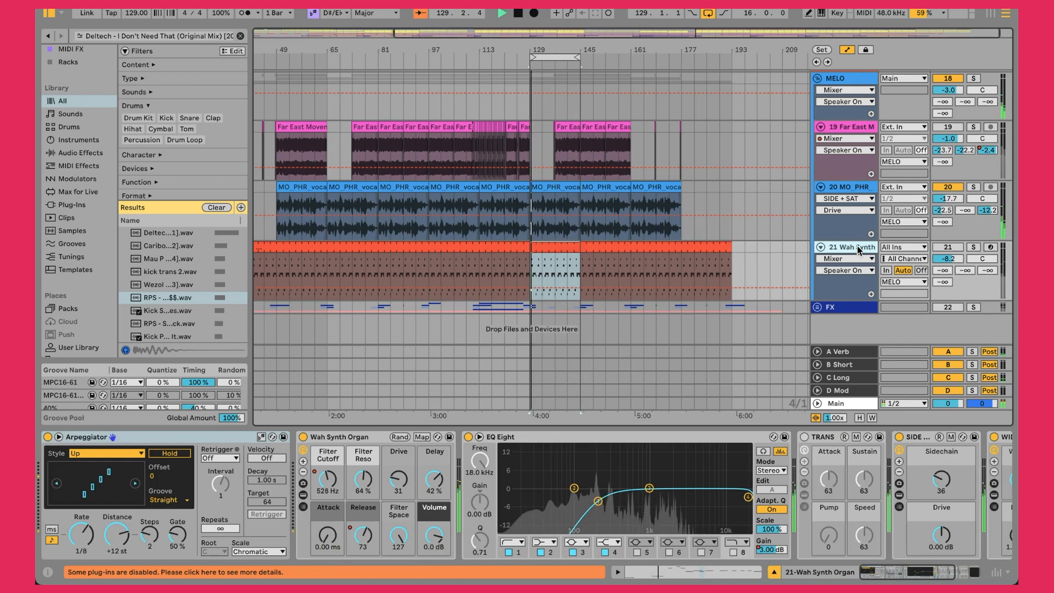
{"action": "left_click", "coordinate": [946, 248]}
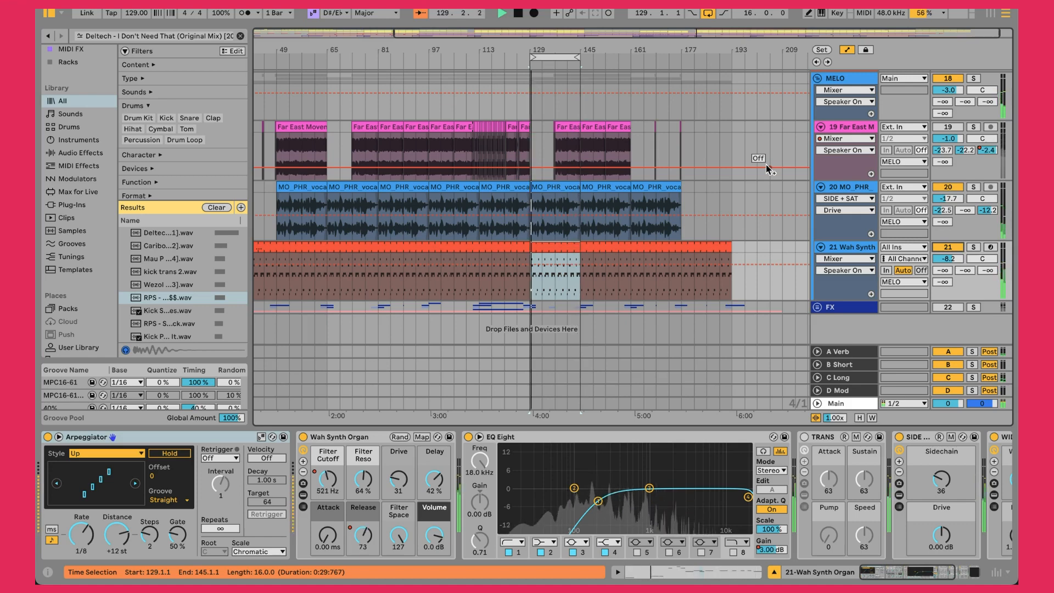
Review the MIDI notes of the Wah Synth clip and return to the track's device chain
{"action": "double_click", "coordinate": [550, 248]}
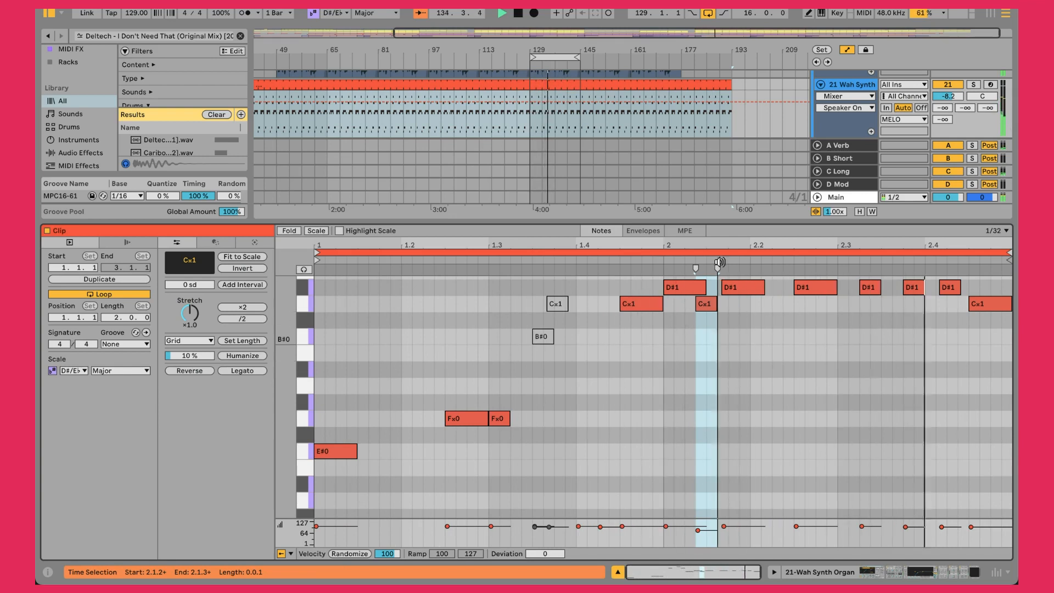
{"action": "double_click", "coordinate": [858, 88]}
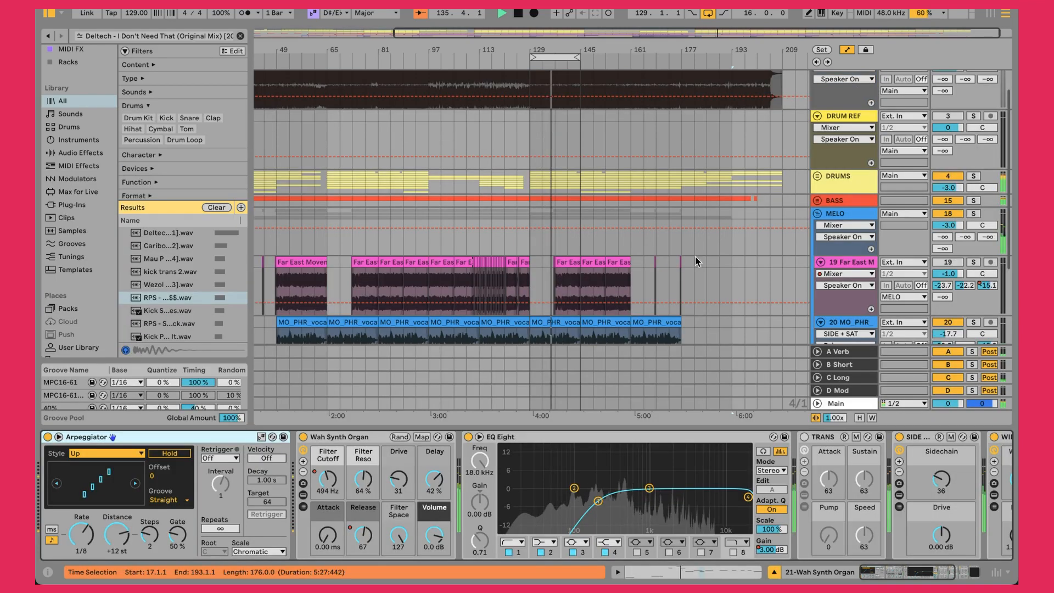
Expand the BASS group to inspect the Mid Bass track's device chain, and collapse the group
{"action": "scroll", "coordinate": [601, 289], "scroll_direction": "up", "scroll_amount": 1}
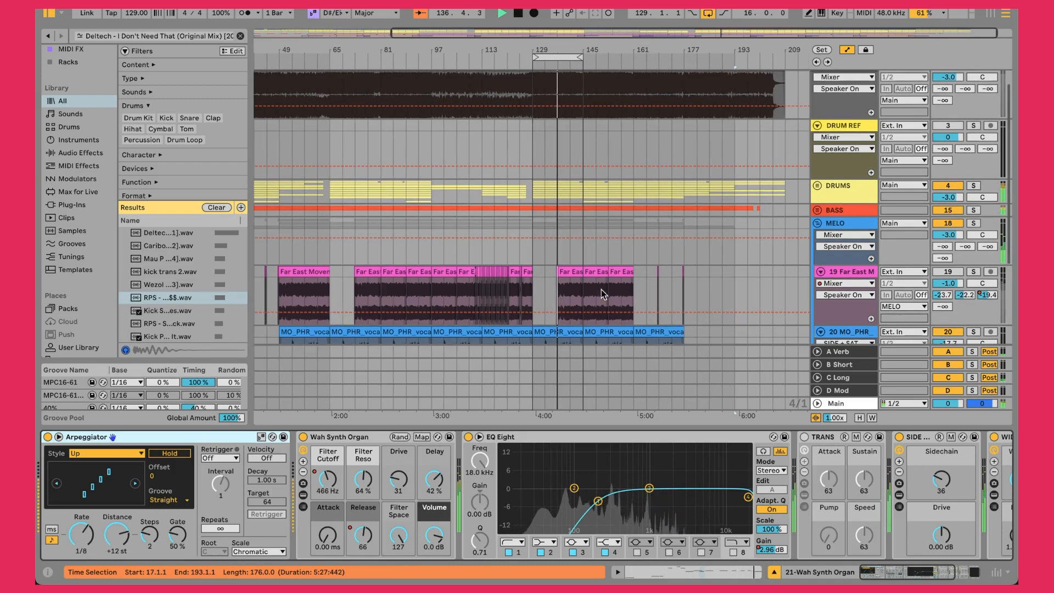
{"action": "left_click", "coordinate": [820, 207]}
{"action": "left_click", "coordinate": [817, 210]}
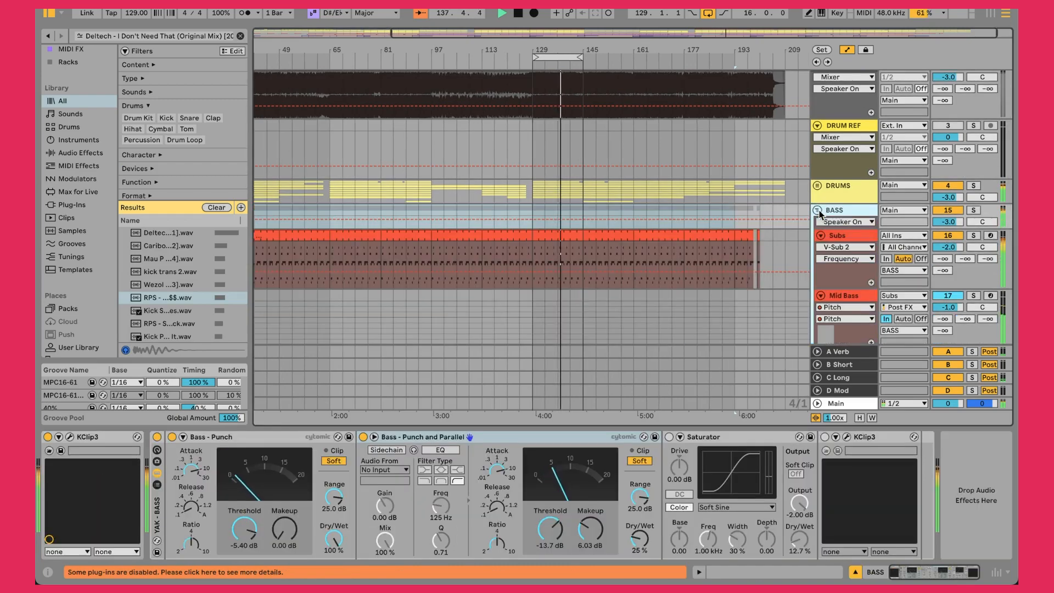
{"action": "left_click", "coordinate": [845, 297]}
{"action": "scroll", "coordinate": [328, 502], "scroll_direction": "left", "scroll_amount": 5}
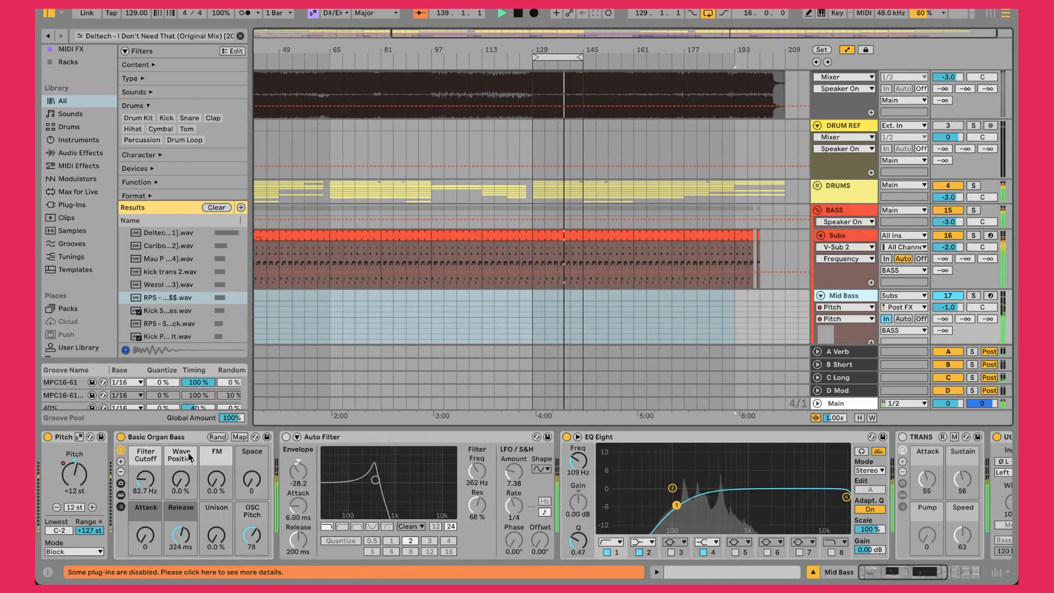
{"action": "left_click", "coordinate": [817, 210]}
Show the Wah Synth track's device chain again and examine its Arpeggiator
{"action": "scroll", "coordinate": [821, 211], "scroll_direction": "down", "scroll_amount": 5}
{"action": "scroll", "coordinate": [820, 213], "scroll_direction": "down", "scroll_amount": 3}
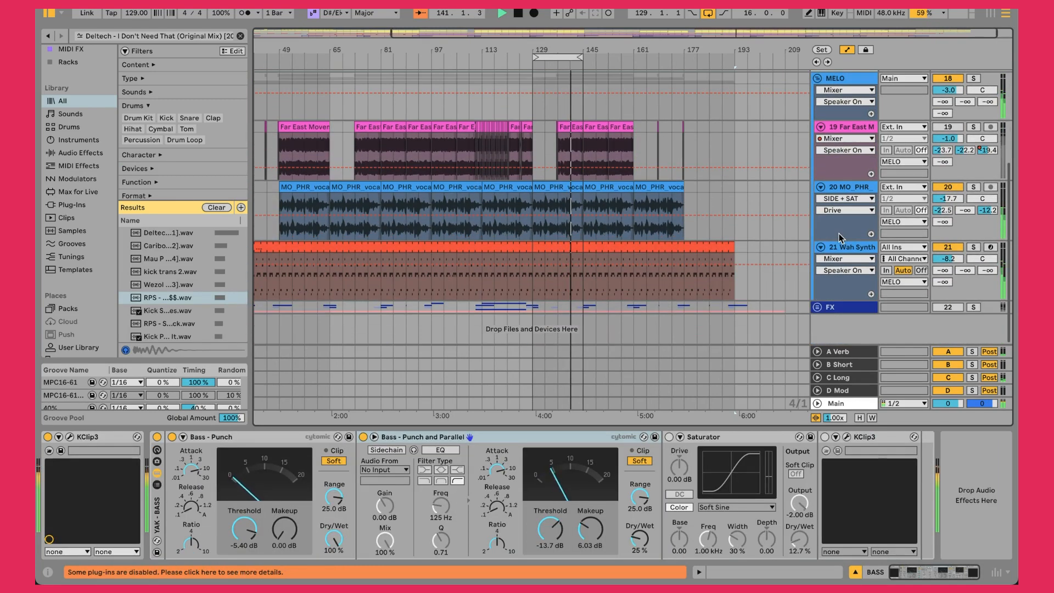
{"action": "left_click", "coordinate": [816, 285]}
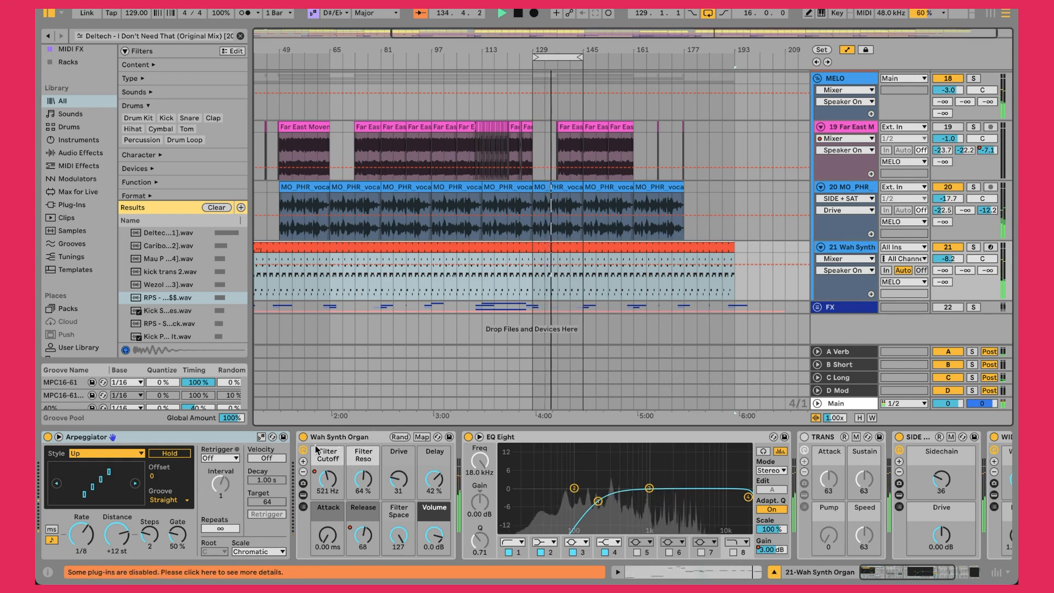
{"action": "left_click", "coordinate": [82, 436]}
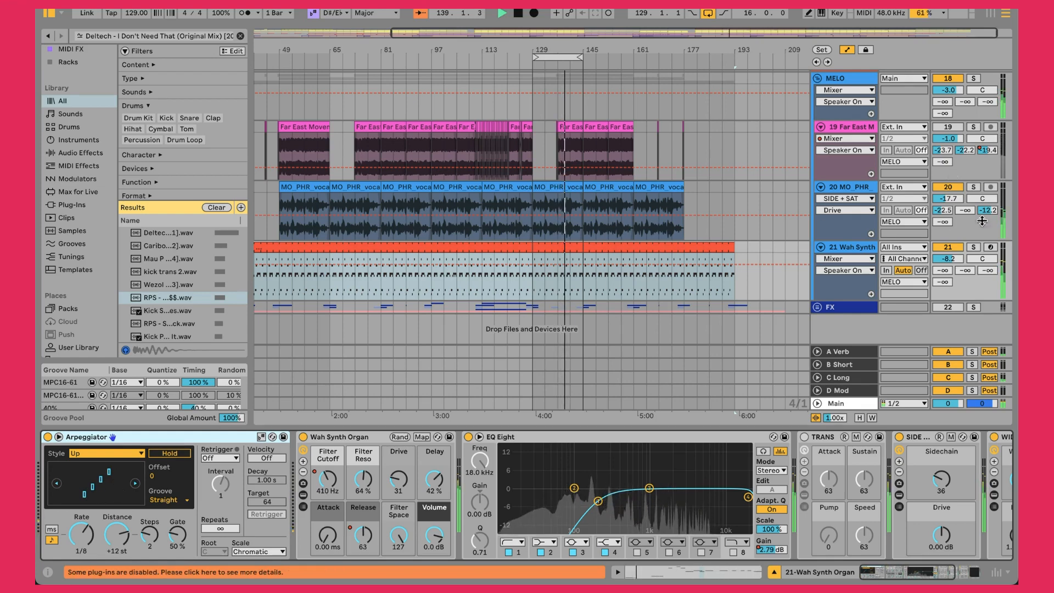
Audition the Wah Synth track soloed, together with the BASS group, and turn the solos off
{"action": "left_click", "coordinate": [970, 247]}
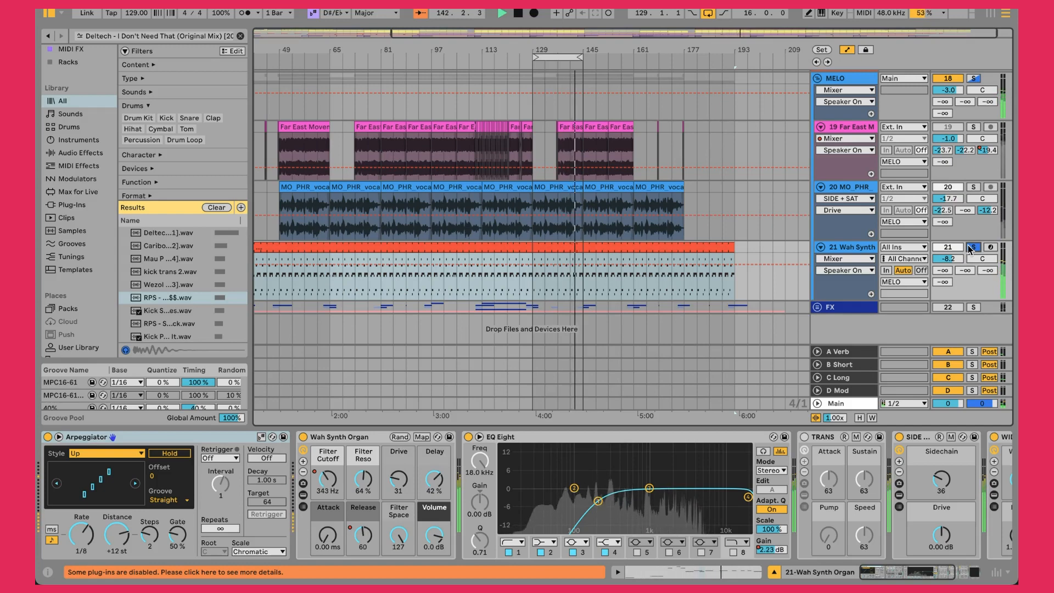
{"action": "scroll", "coordinate": [969, 249], "scroll_direction": "up", "scroll_amount": 3}
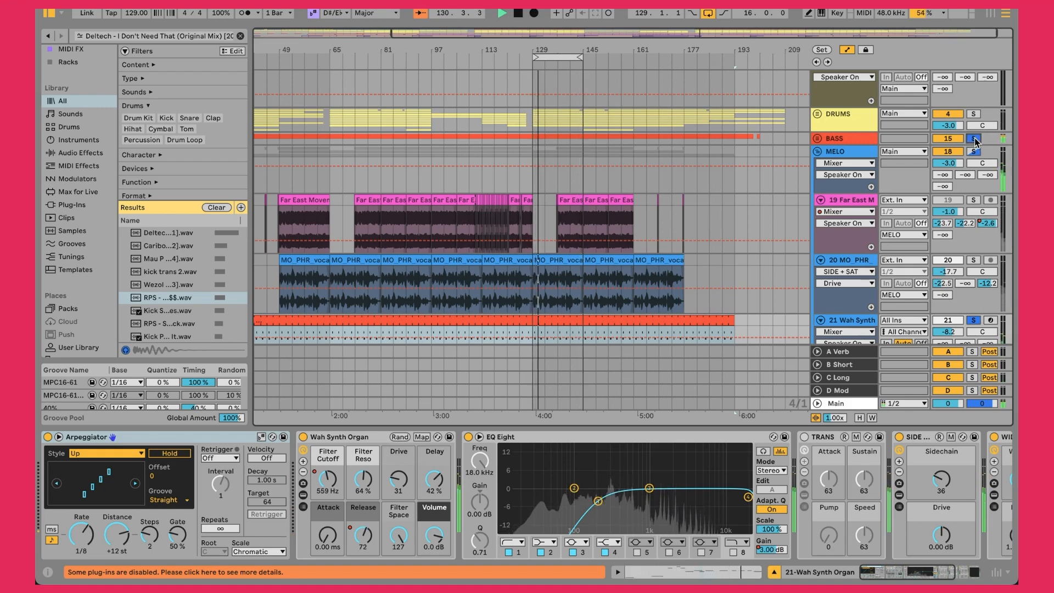
{"action": "left_click", "coordinate": [974, 139]}
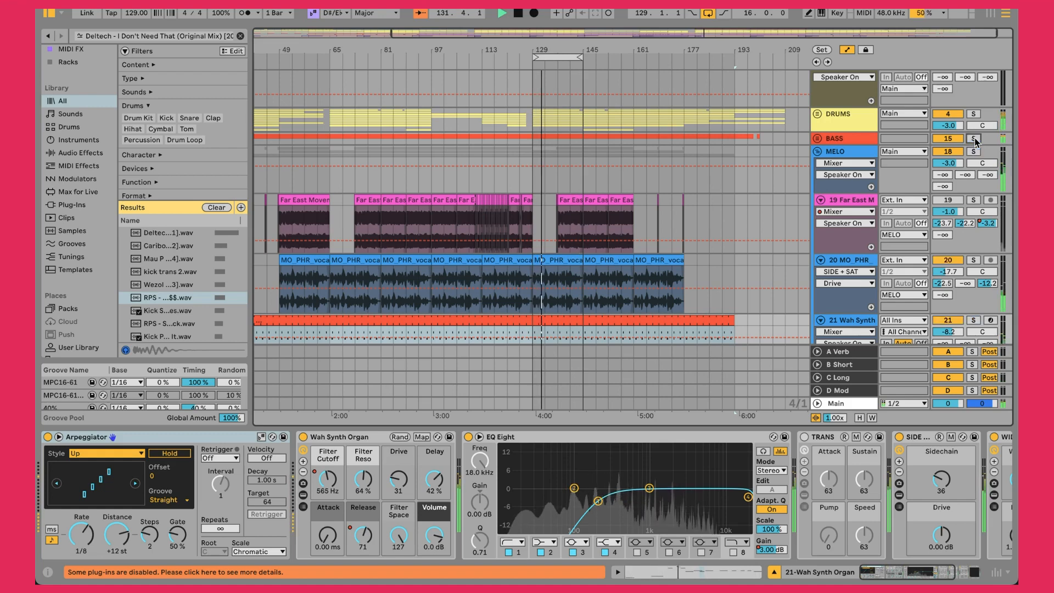
Inspect the Wah Synth's sidechain rack and A1TriggerGate plug-in, and close the plug-in window
{"action": "scroll", "coordinate": [549, 258], "scroll_direction": "down", "scroll_amount": 3}
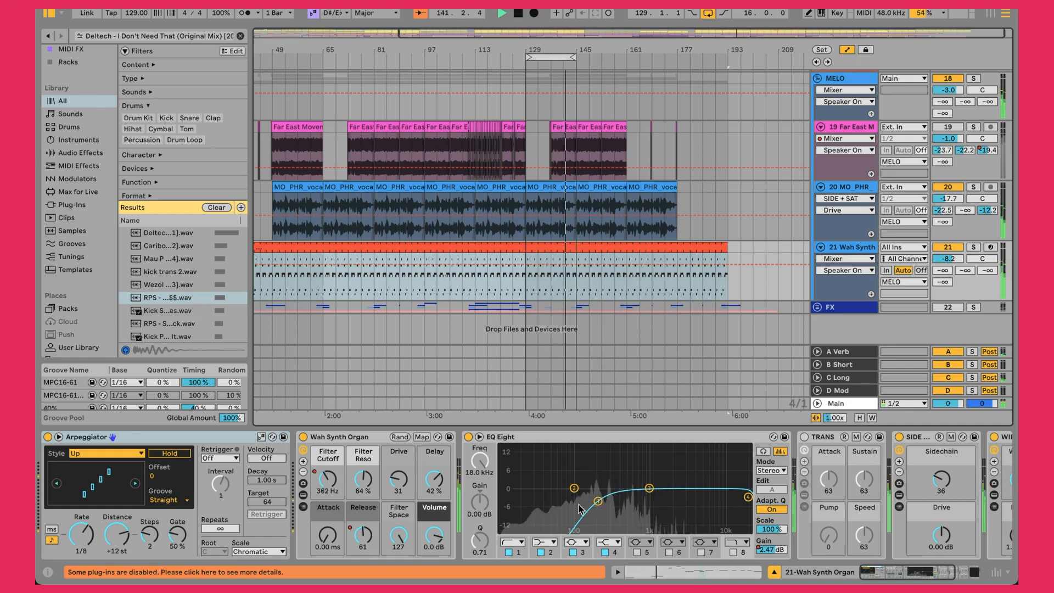
{"action": "scroll", "coordinate": [579, 505], "scroll_direction": "right", "scroll_amount": 5}
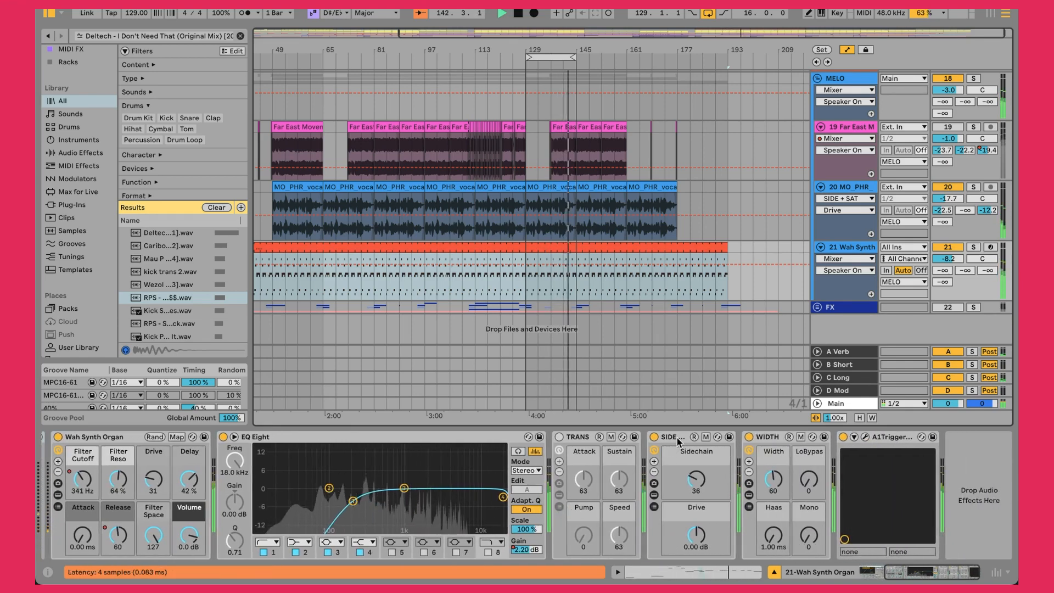
{"action": "left_click", "coordinate": [698, 485]}
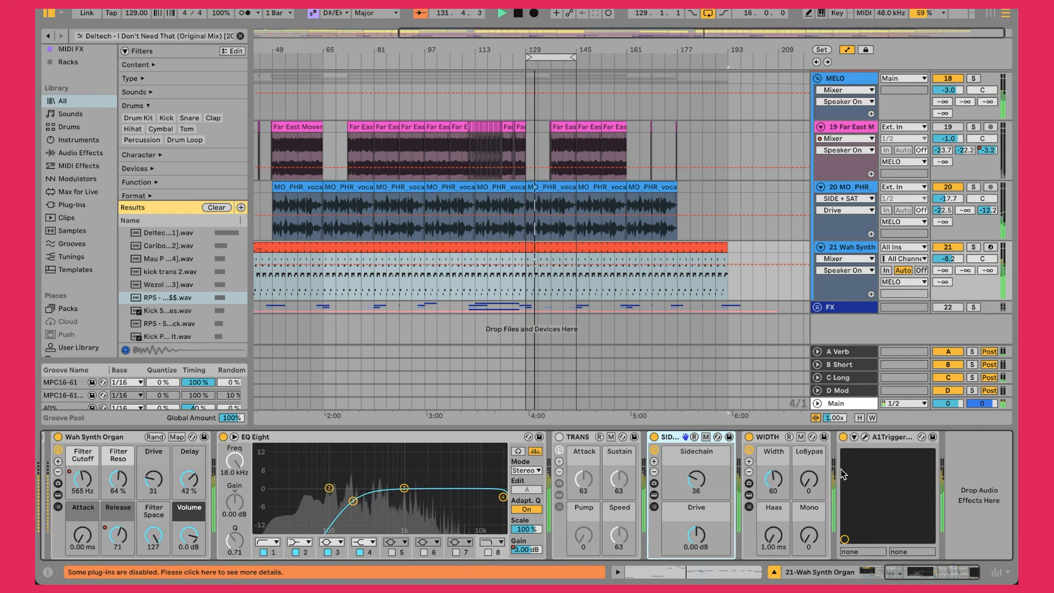
{"action": "left_click", "coordinate": [865, 438]}
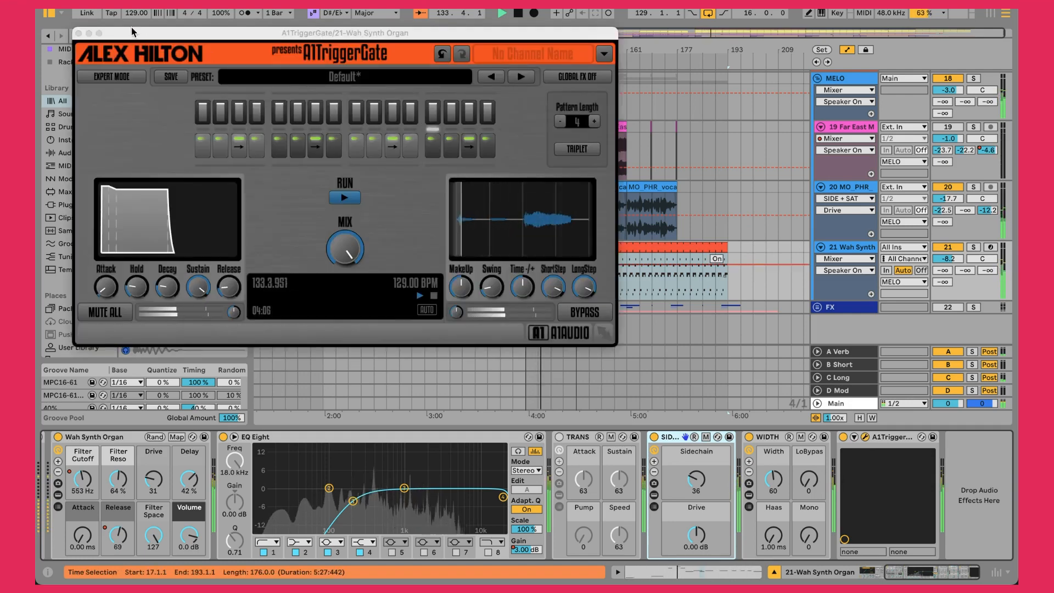
{"action": "left_click", "coordinate": [78, 33]}
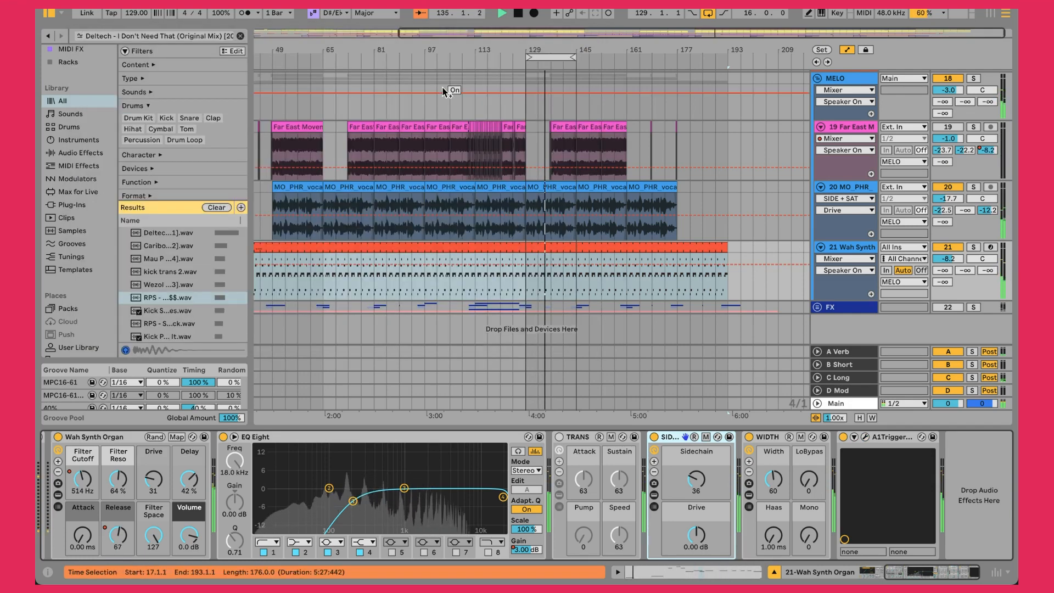
Collapse the MELO group and expand the DRUMS group to show the Larse Kick and HH tracks
{"action": "scroll", "coordinate": [776, 140], "scroll_direction": "up", "scroll_amount": 4}
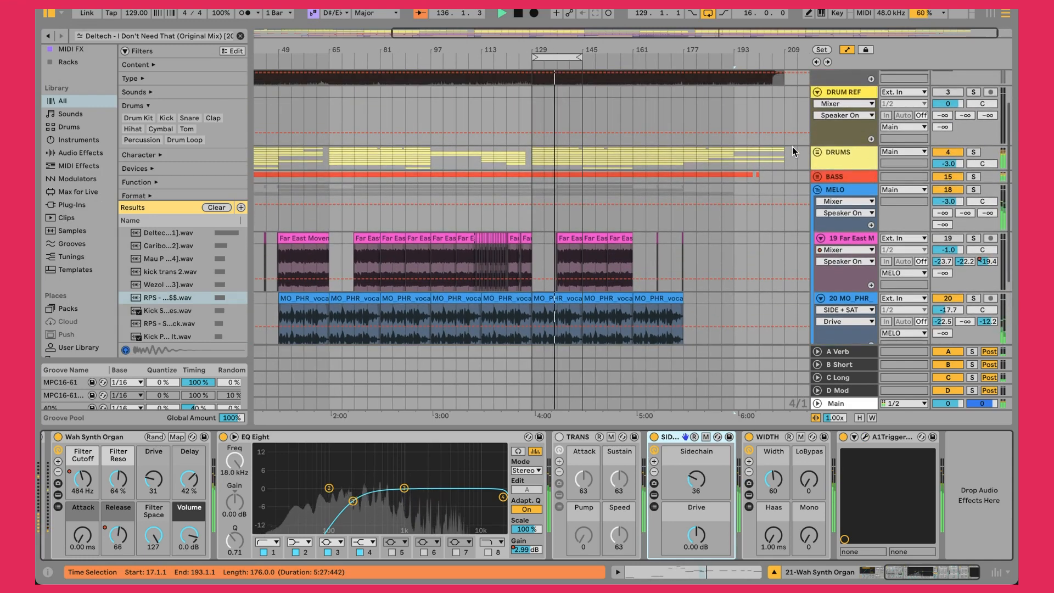
{"action": "left_click", "coordinate": [817, 190]}
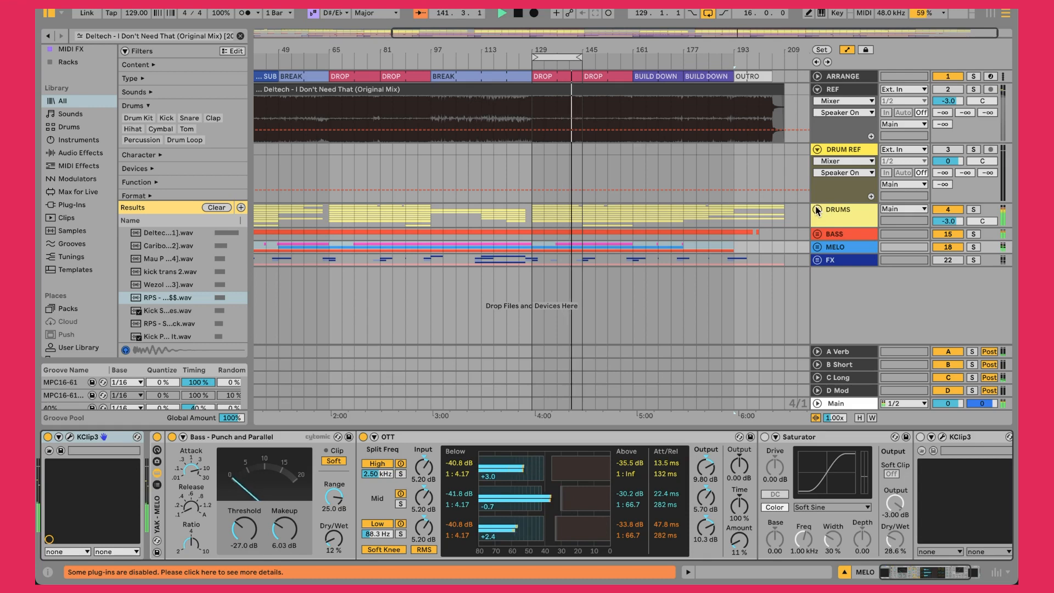
{"action": "left_click", "coordinate": [817, 209]}
{"action": "scroll", "coordinate": [742, 223], "scroll_direction": "down", "scroll_amount": 5}
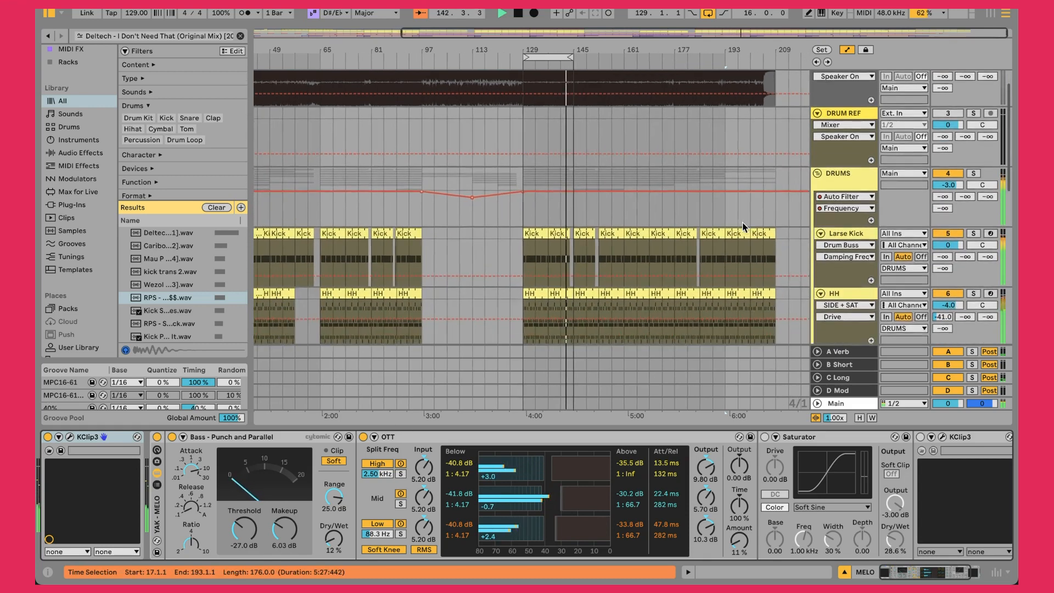